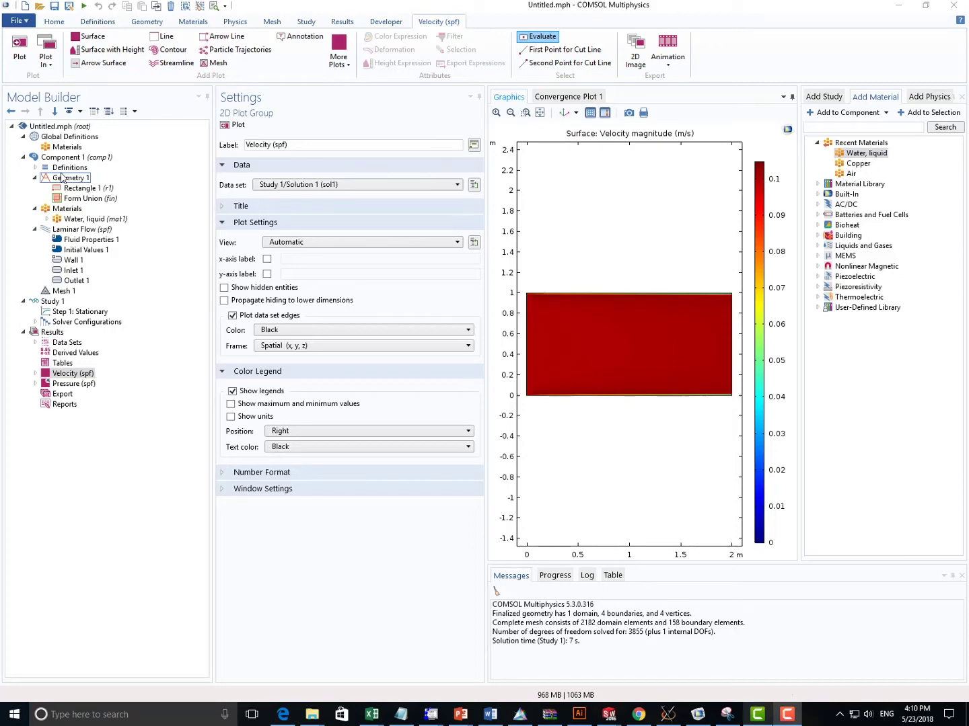
Add the Transport of Diluted Species (tds) interface to Component 1 from Add Physics
right_click(76, 160)
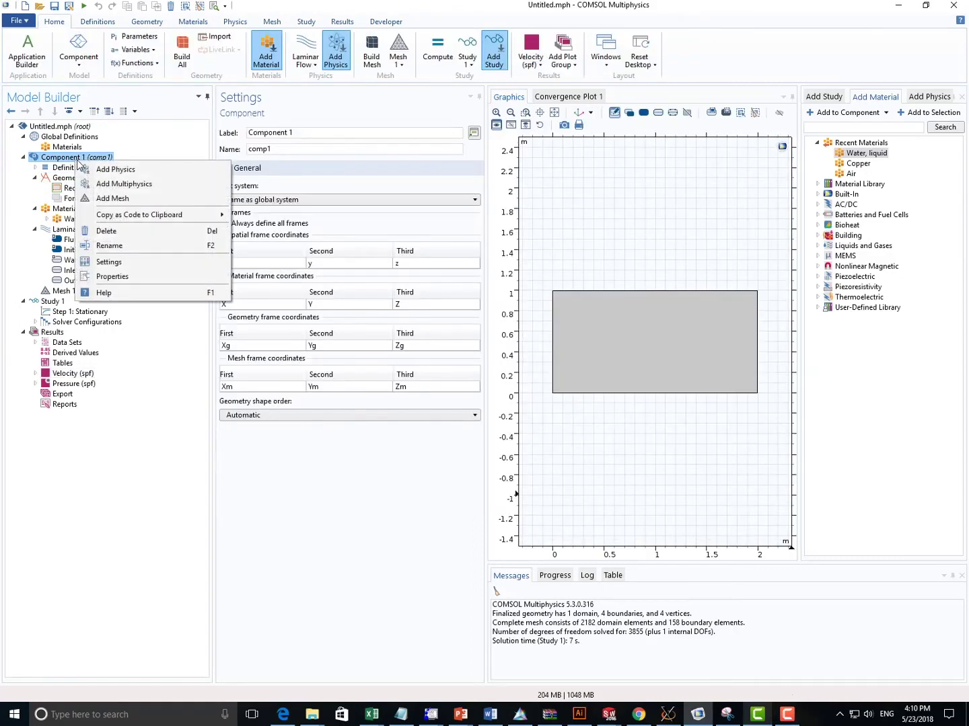
left_click(134, 170)
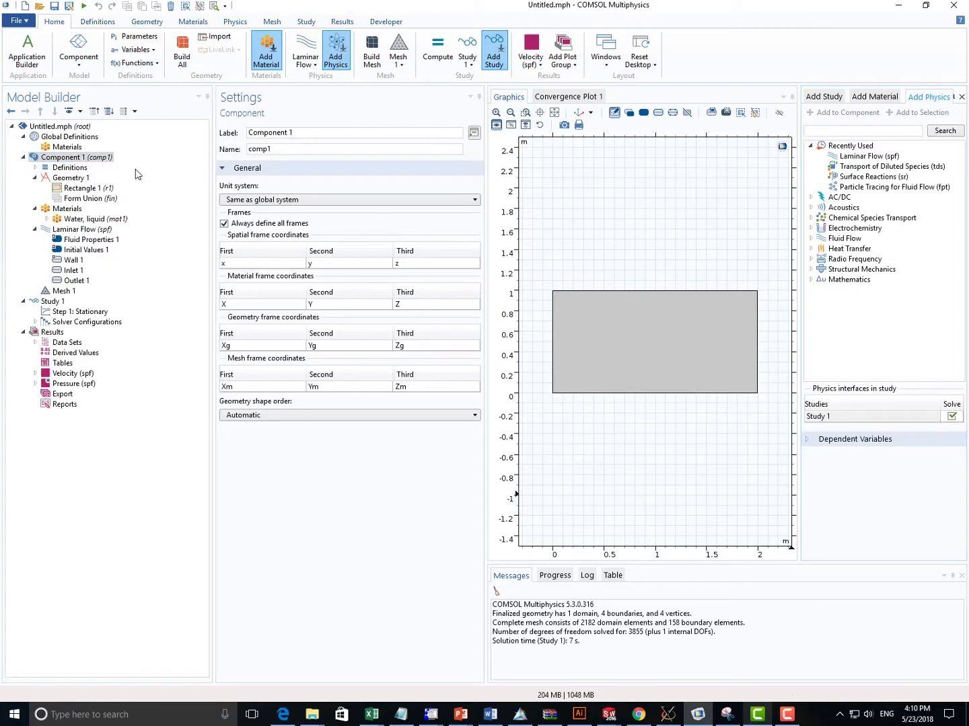
left_click(869, 168)
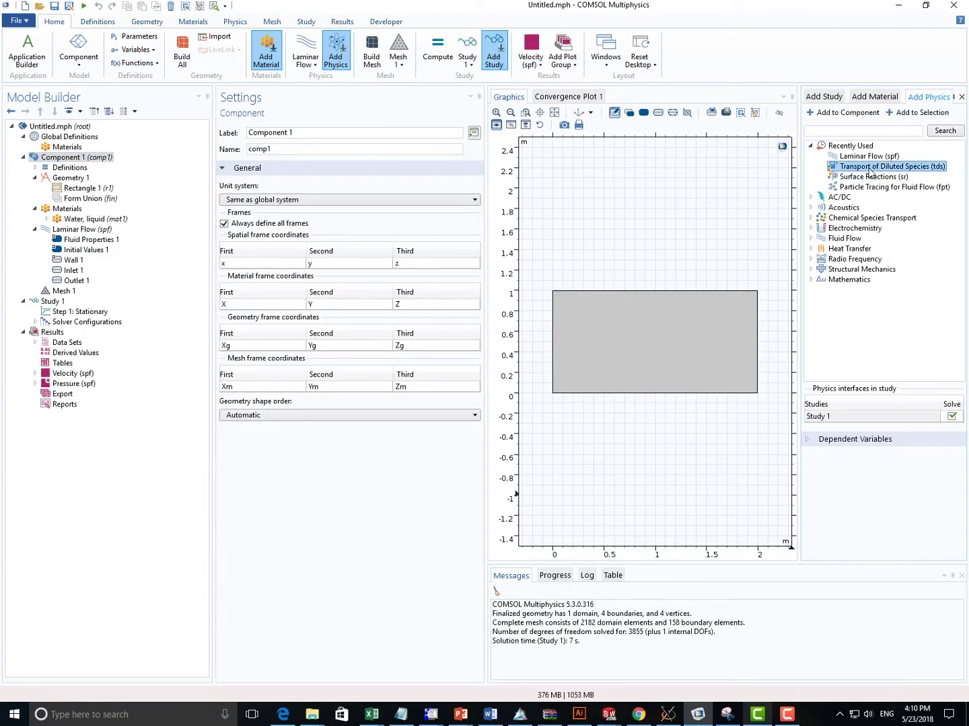
double_click(869, 167)
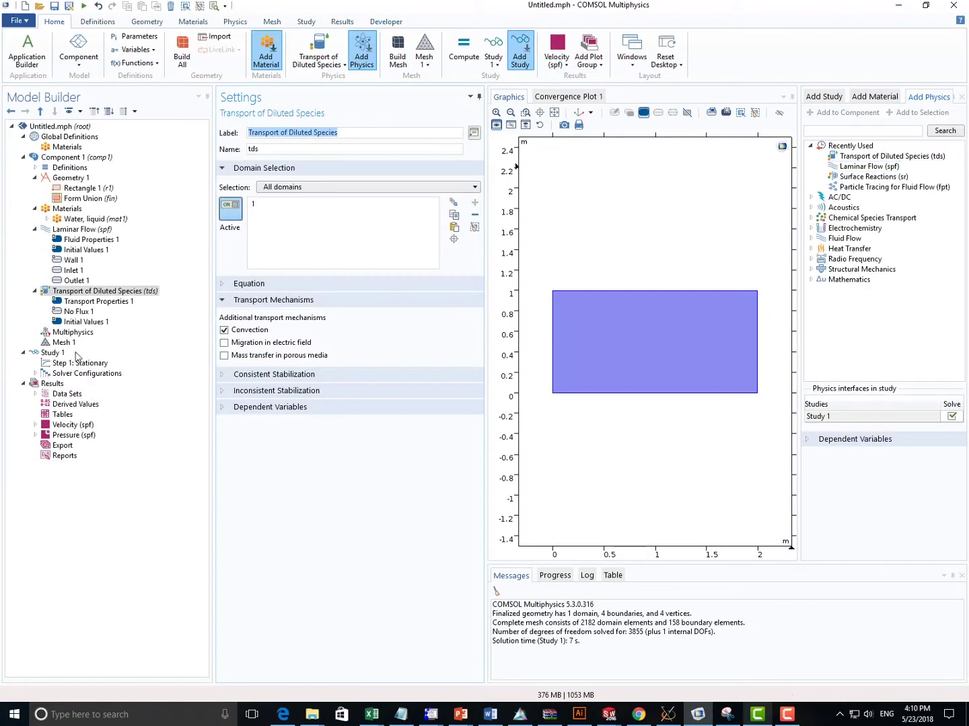
Add an Inflow condition on the left boundary with concentration c0 = 1 mol/m³
right_click(128, 295)
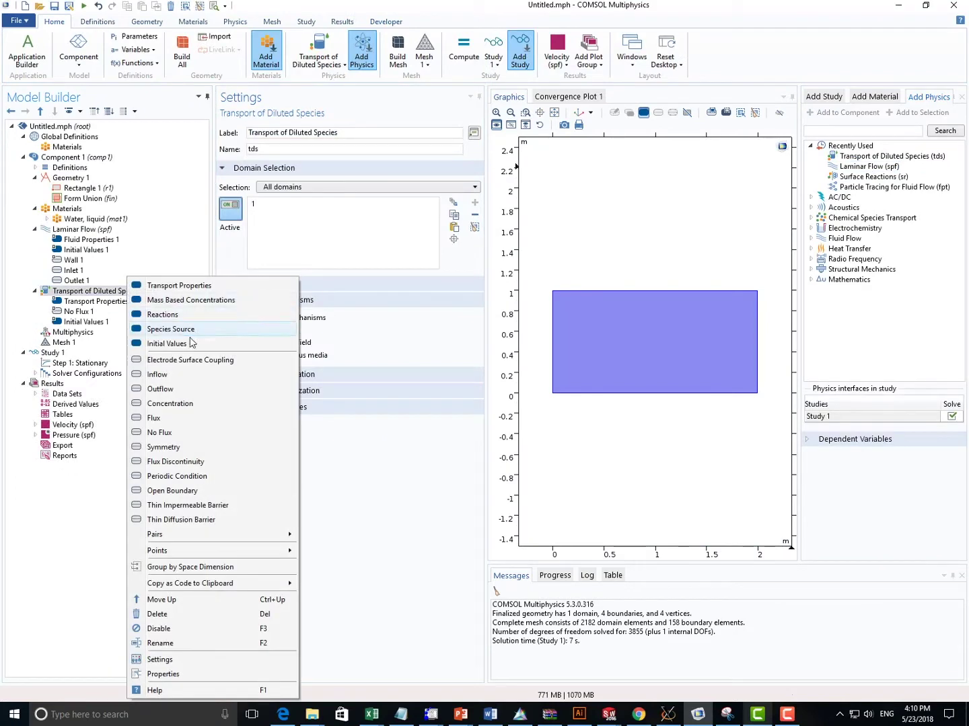
left_click(195, 374)
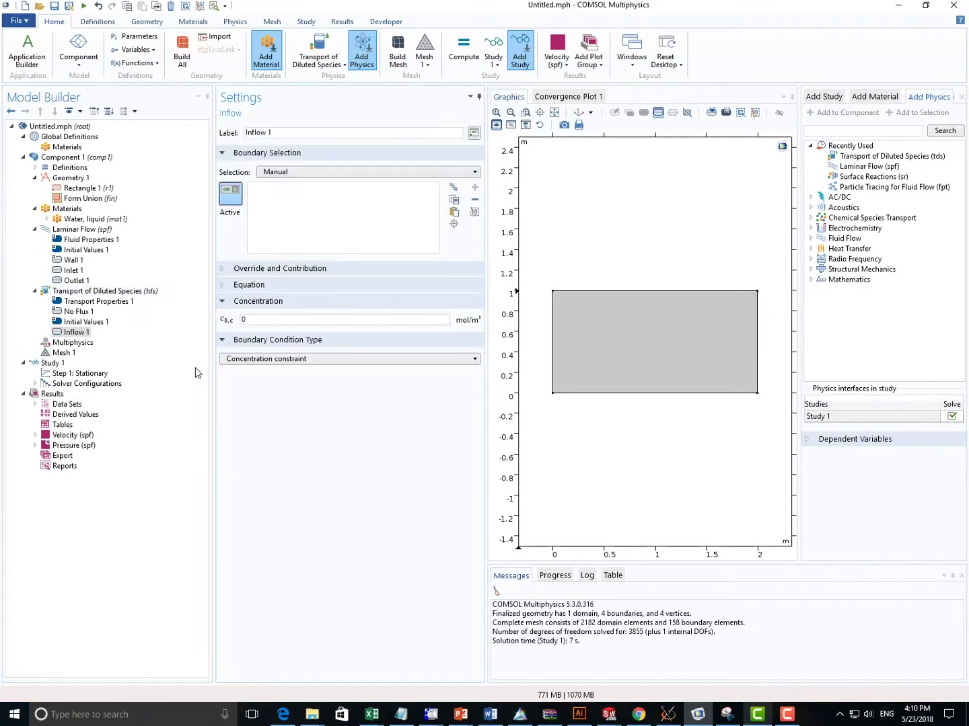
left_click(552, 358)
left_click(243, 321)
Add an Outflow condition on the rectangle's right boundary
right_click(101, 290)
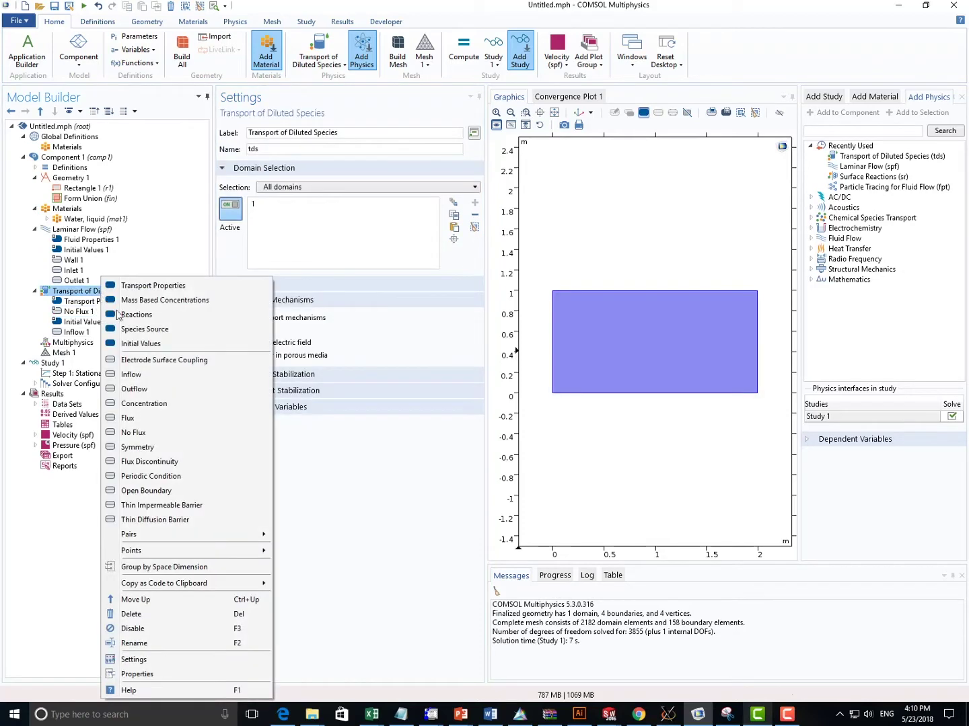
left_click(135, 389)
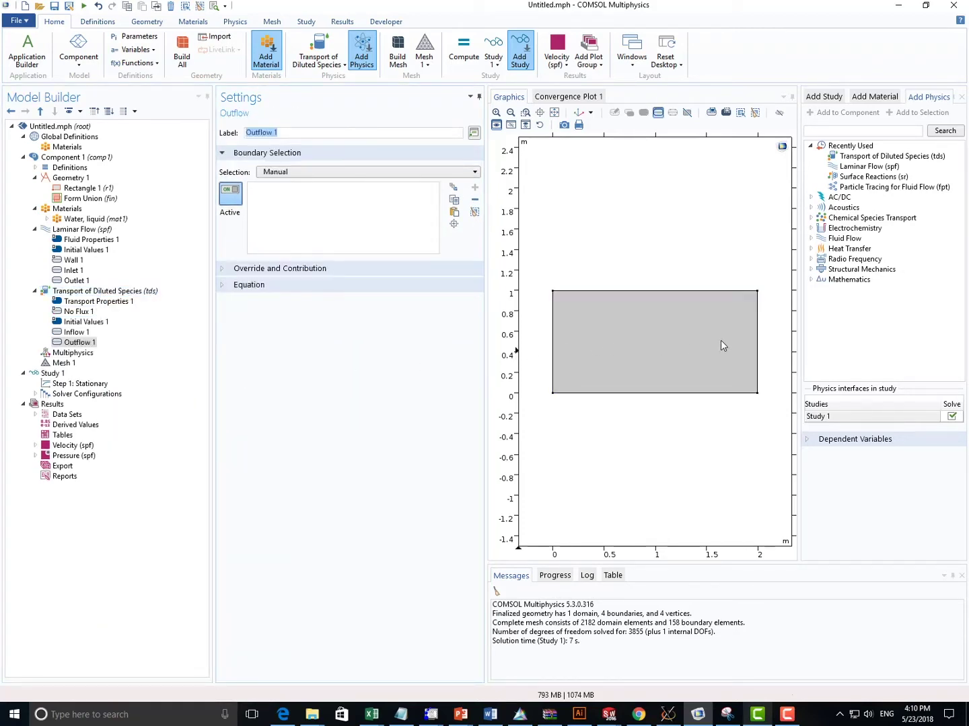
left_click(758, 350)
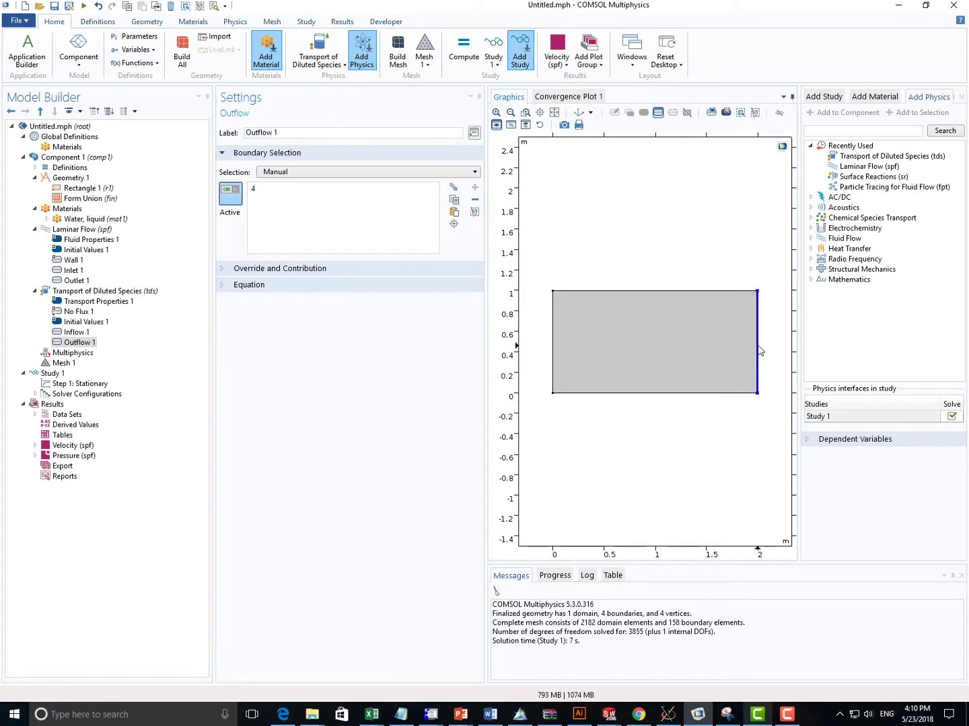
left_click(75, 332)
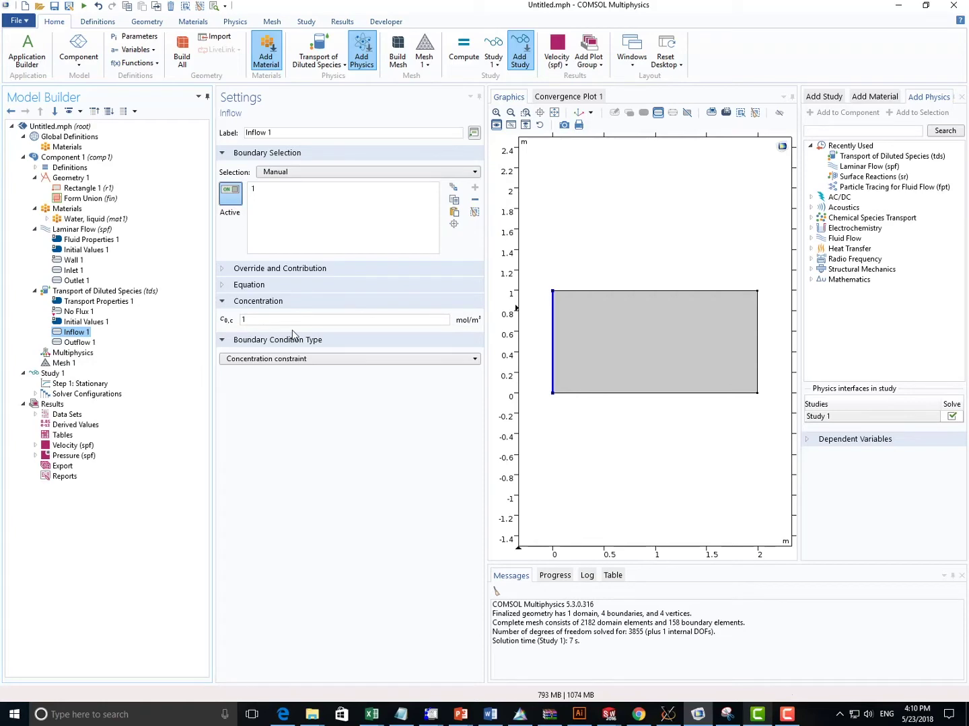
Add Outlet 2 on the bottom boundary as a Velocity condition with U0 = 10e-5 m/s
right_click(81, 230)
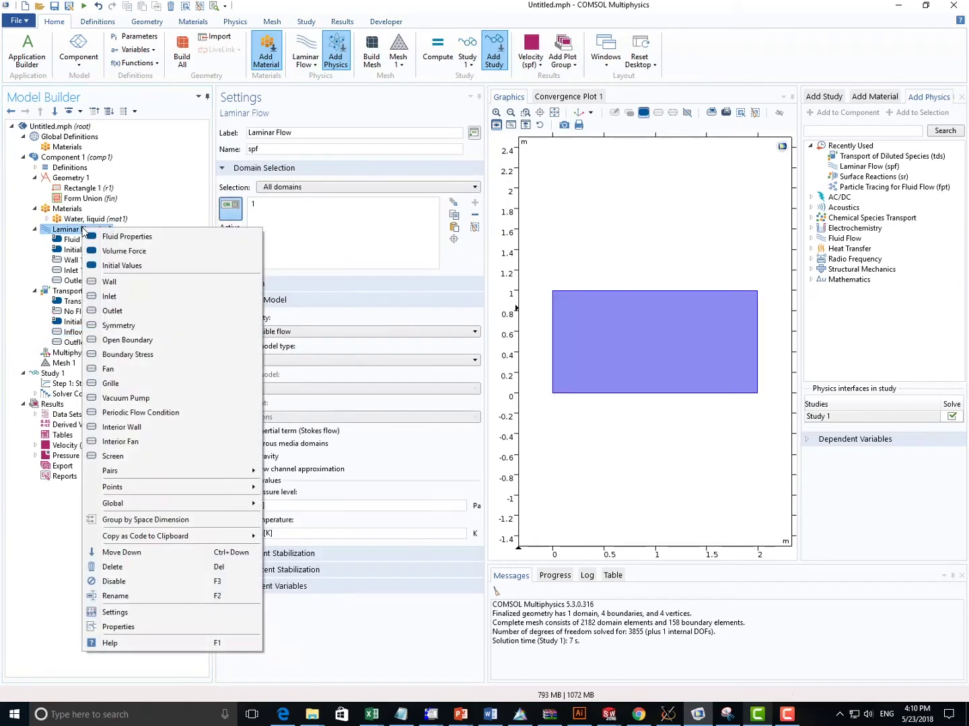
left_click(133, 310)
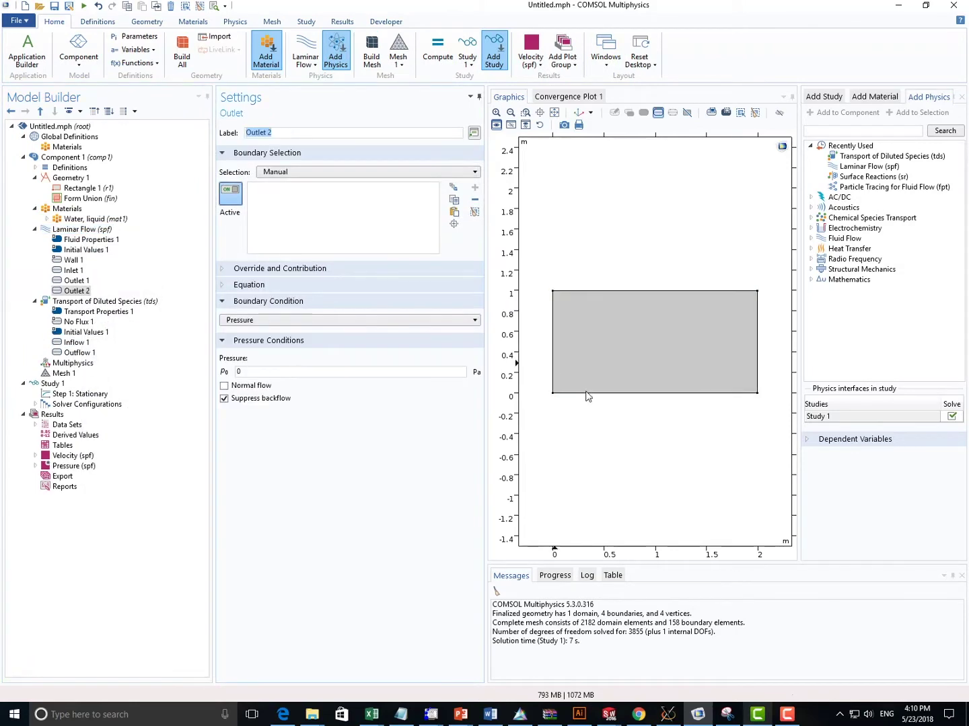
left_click(586, 393)
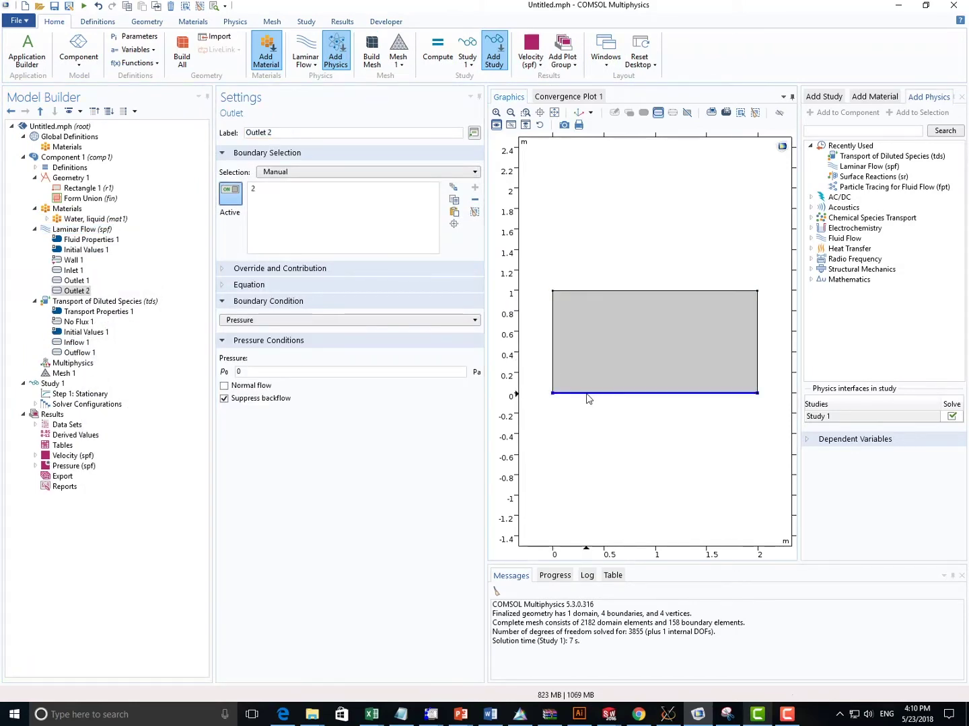
left_click(303, 320)
left_click(281, 356)
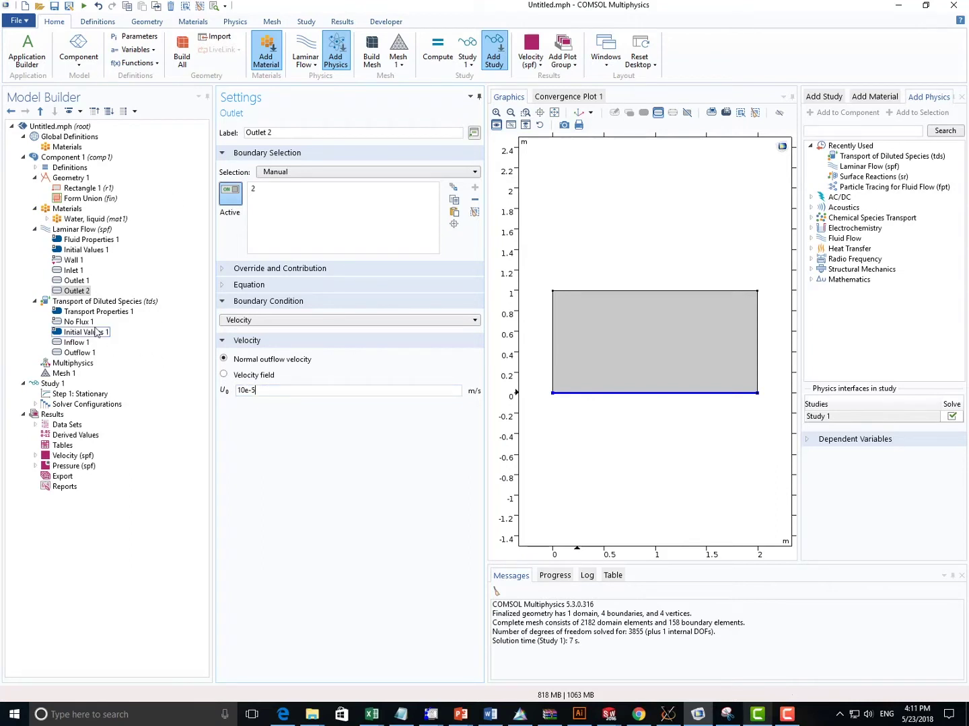
left_click(76, 343)
left_click(78, 353)
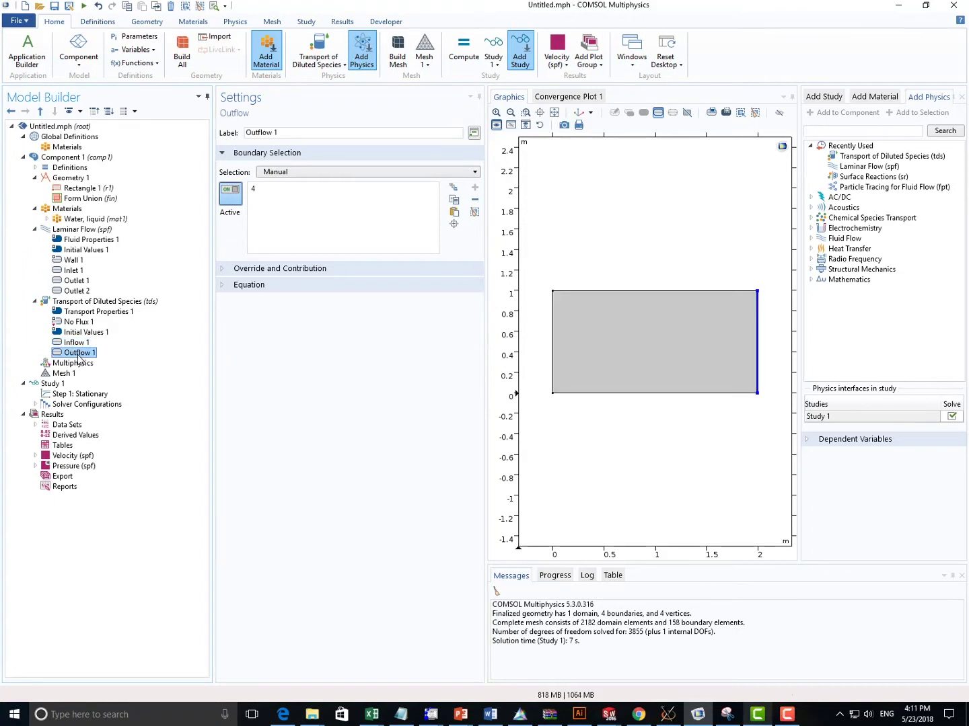
Rebuild Mesh 1 and compute the stationary study, solving 3812 degrees of freedom
left_click(75, 395)
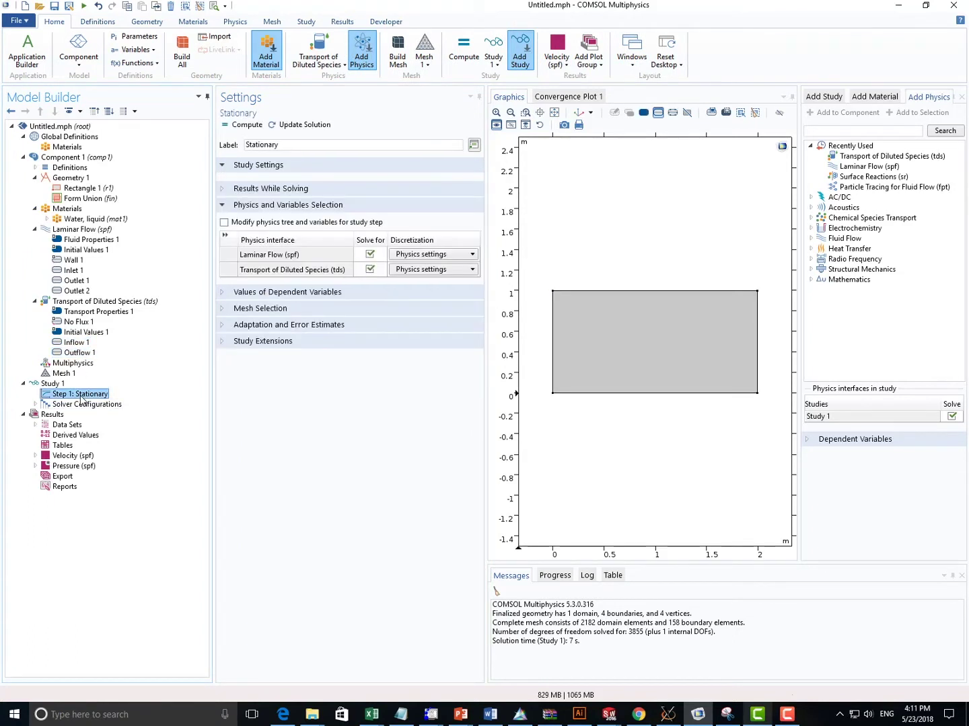
left_click(223, 291)
left_click(62, 374)
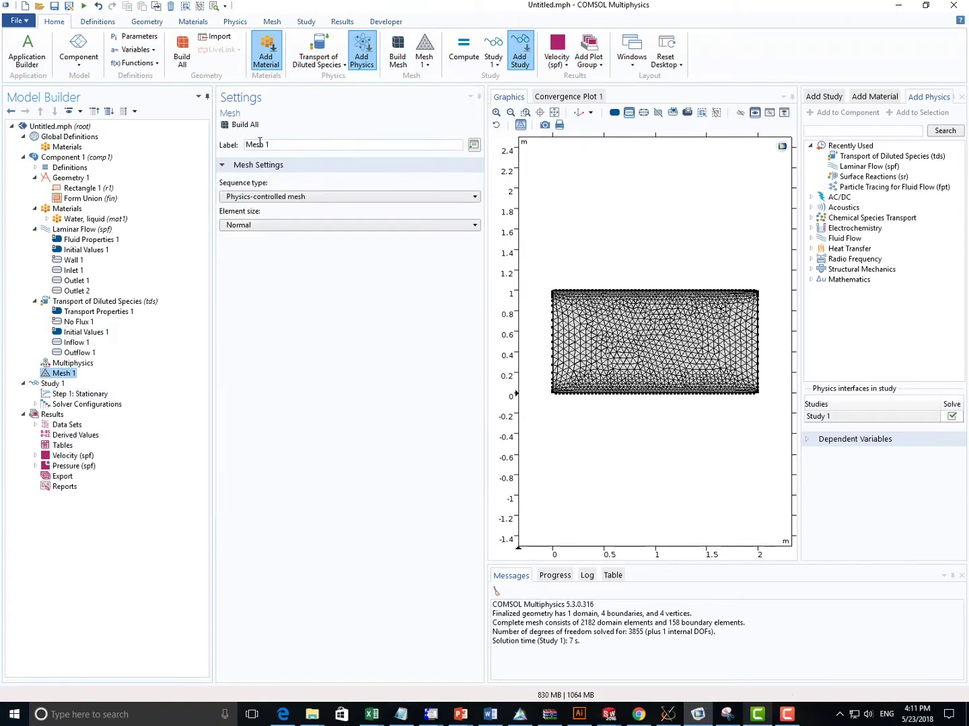
left_click(237, 125)
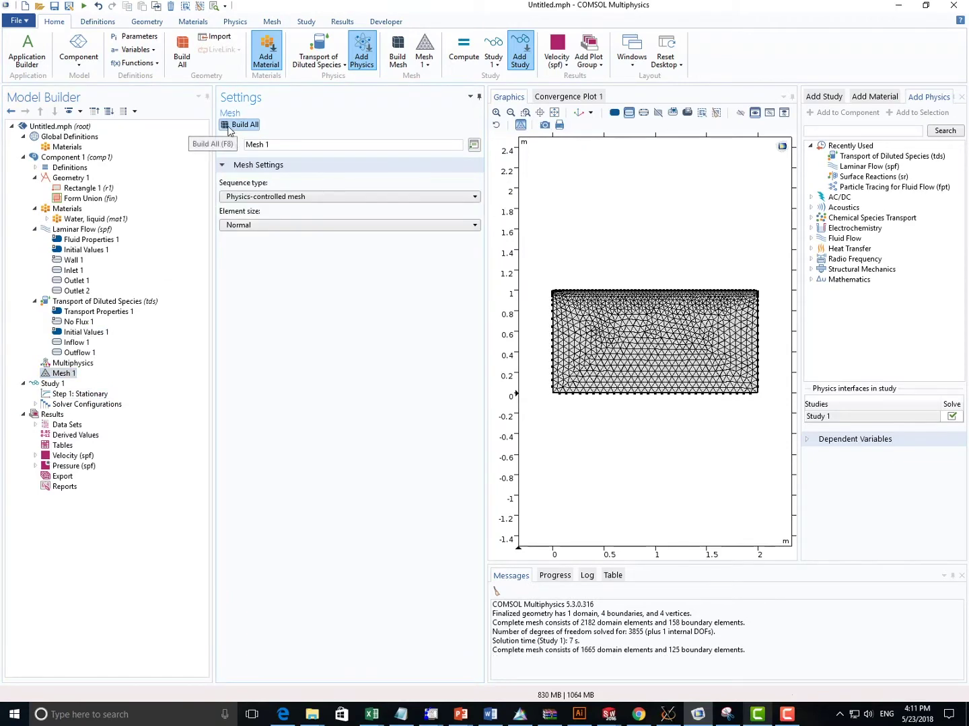
left_click(104, 396)
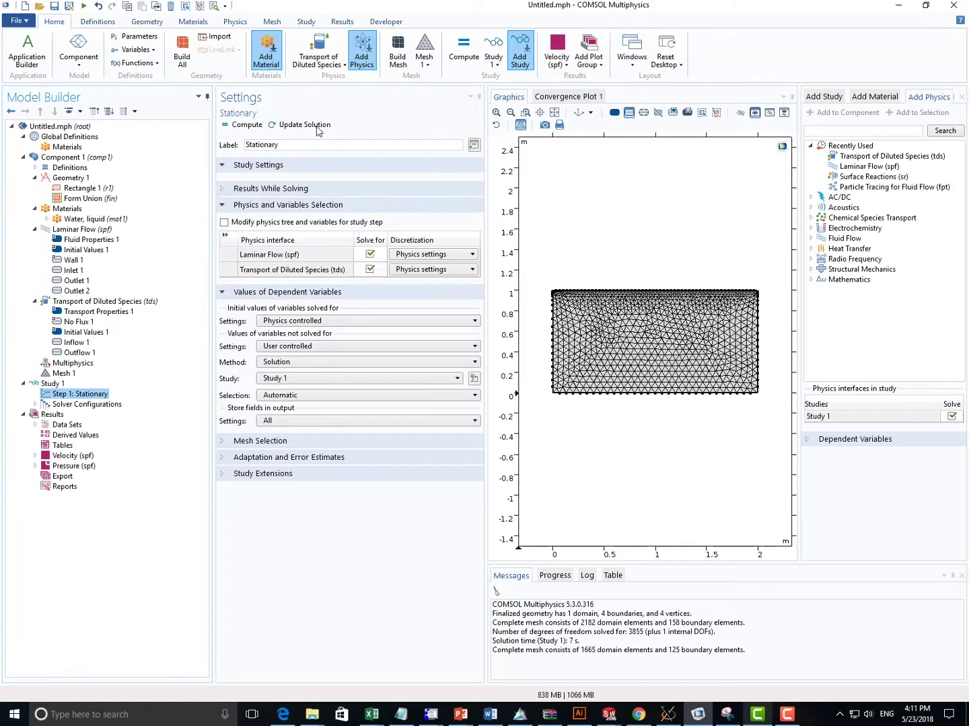
left_click(255, 127)
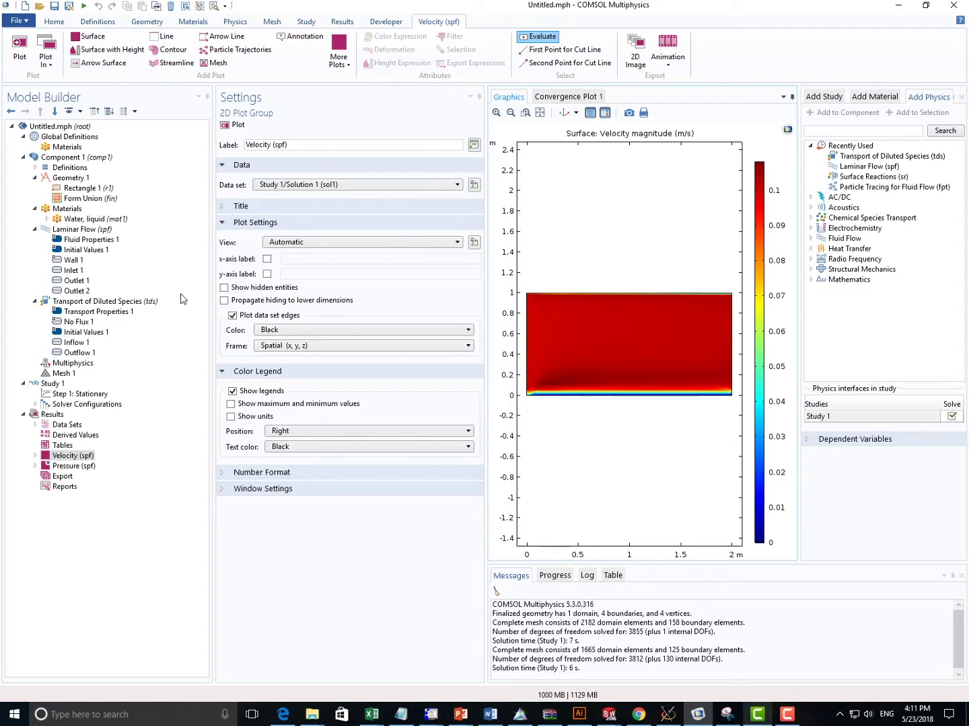
left_click(525, 112)
left_click_drag(532, 351, 616, 424)
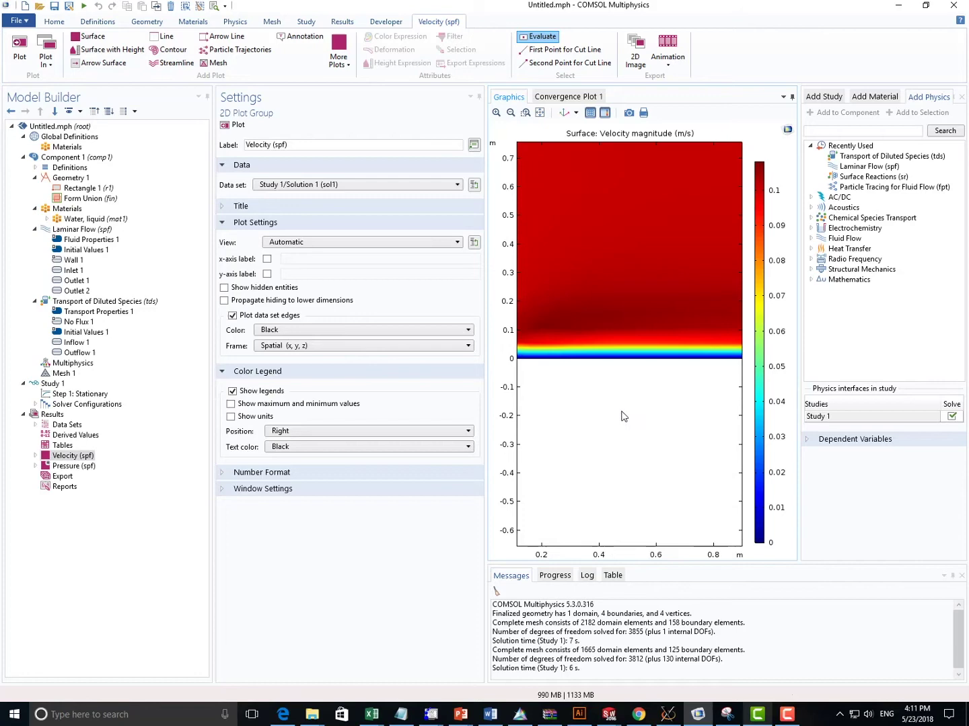
left_click(539, 112)
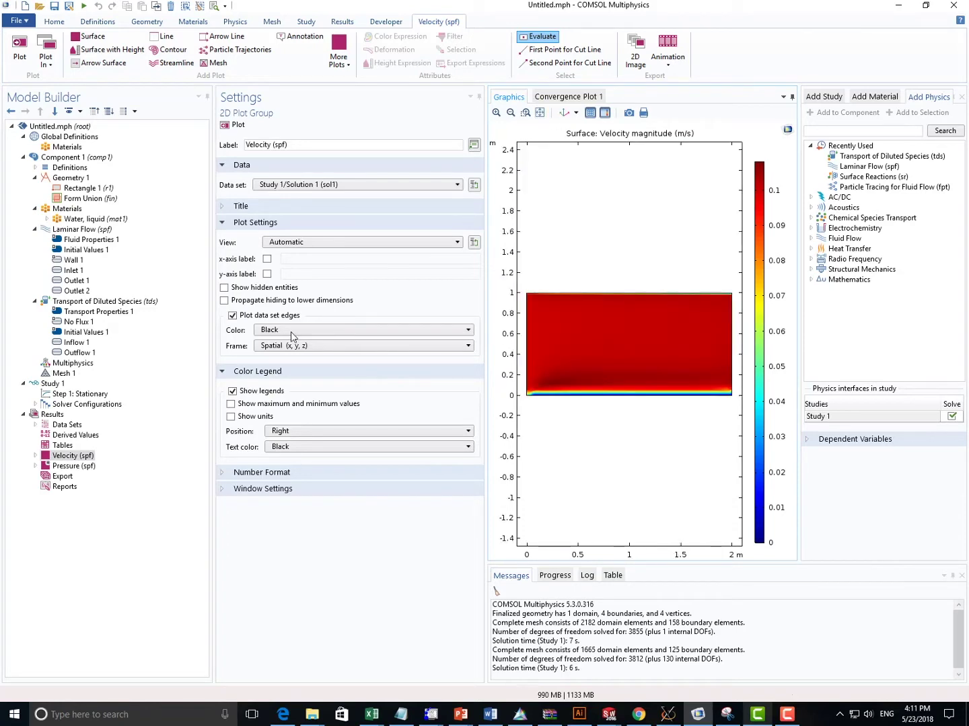
left_click(75, 467)
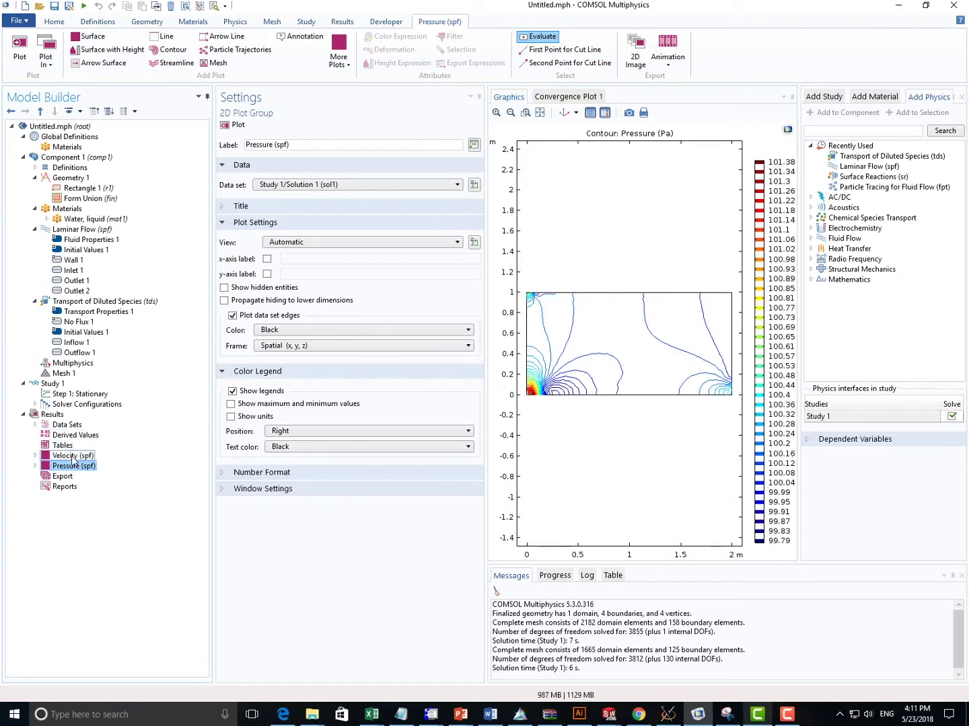
left_click(73, 456)
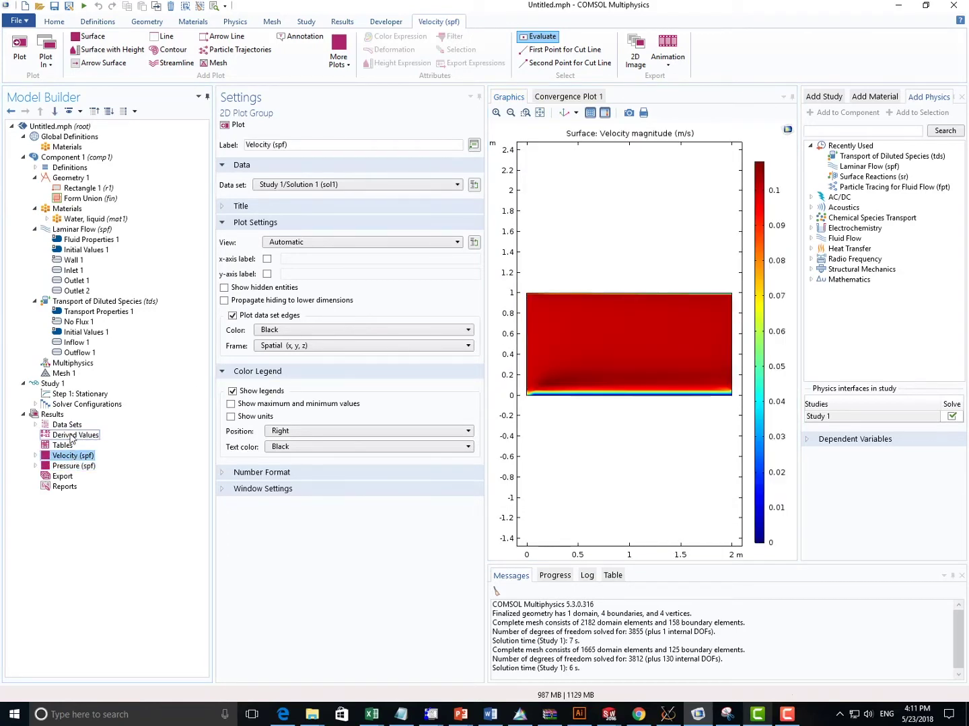
Add a new 2D plot group containing a Surface plot
left_click(52, 415)
right_click(54, 415)
left_click(113, 441)
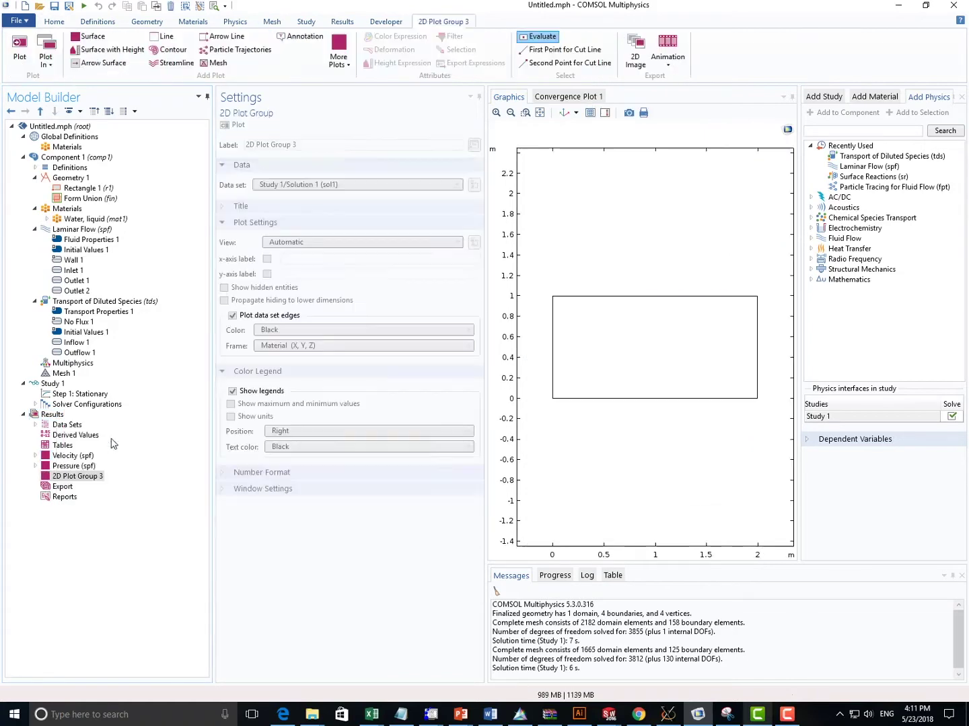
right_click(89, 477)
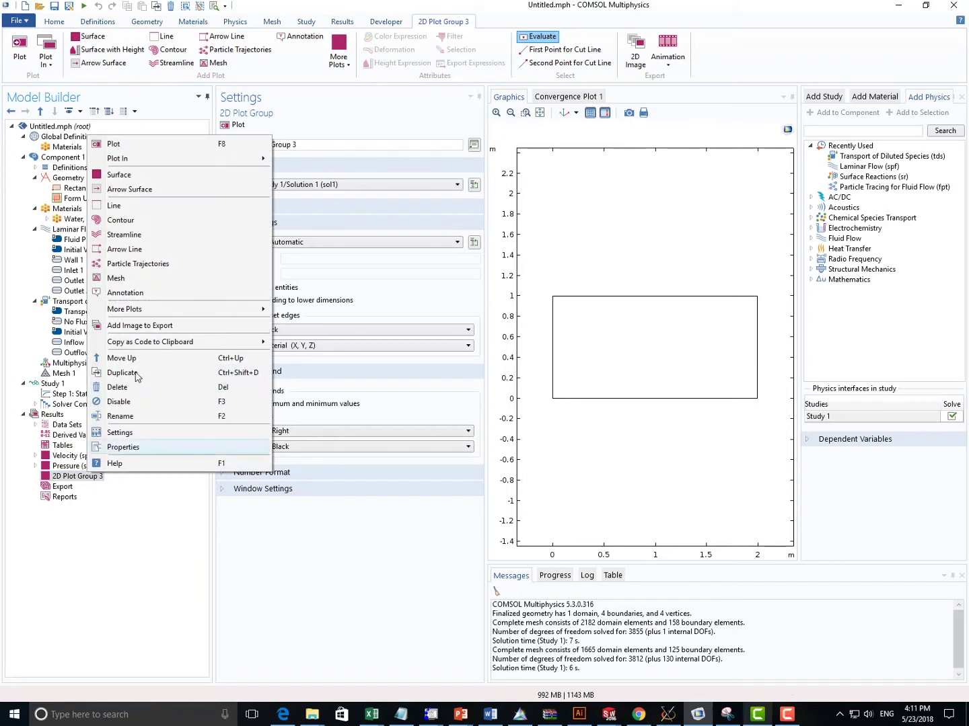
left_click(170, 176)
left_click(78, 477)
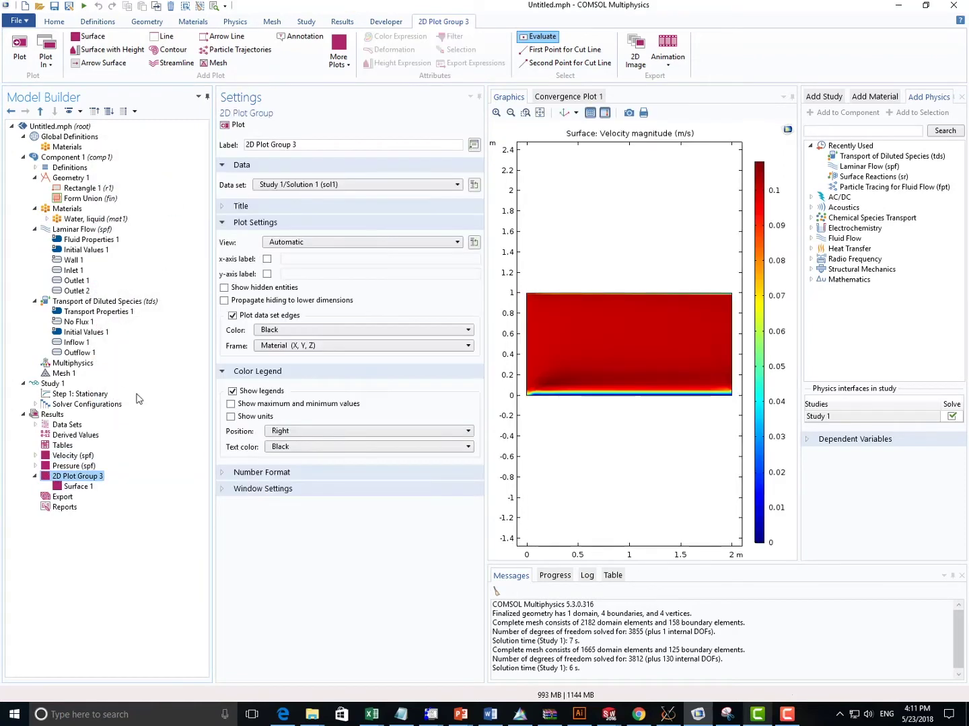
Rename the plot group 'Concentration' and plot the surface expression c
right_click(84, 477)
left_click(117, 417)
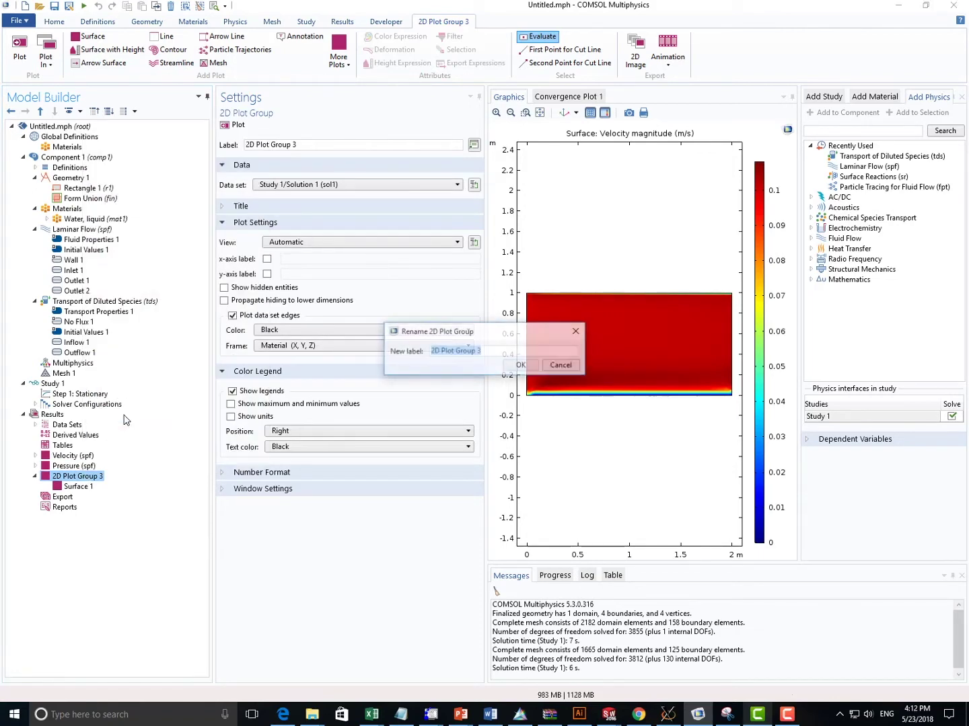
type("Concentration")
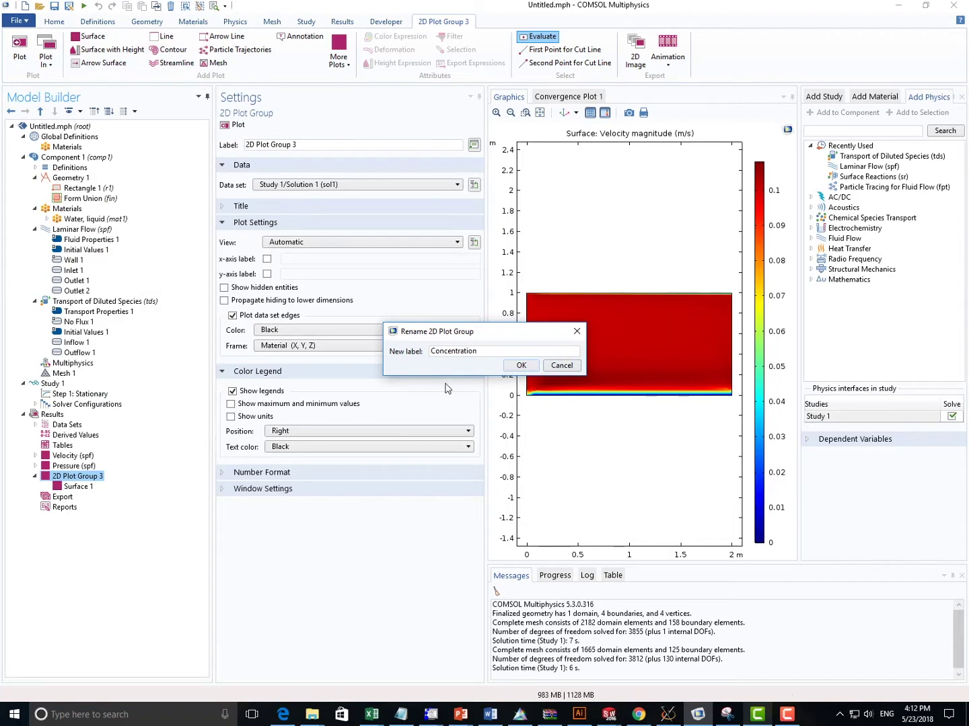
left_click(519, 366)
left_click(92, 487)
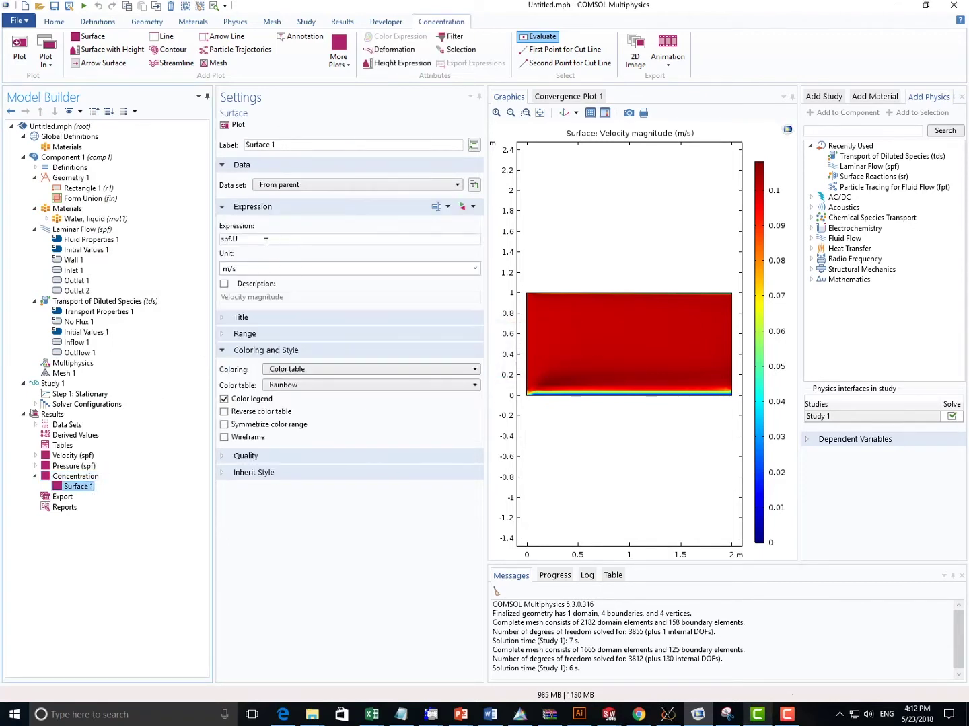
double_click(261, 239)
type("c")
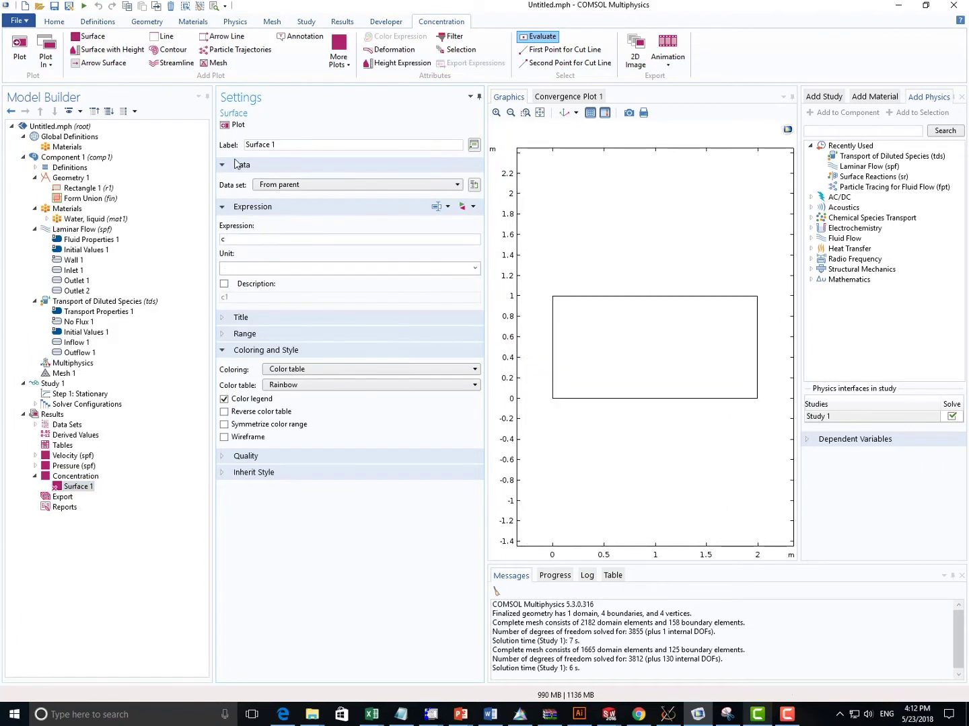
left_click(235, 125)
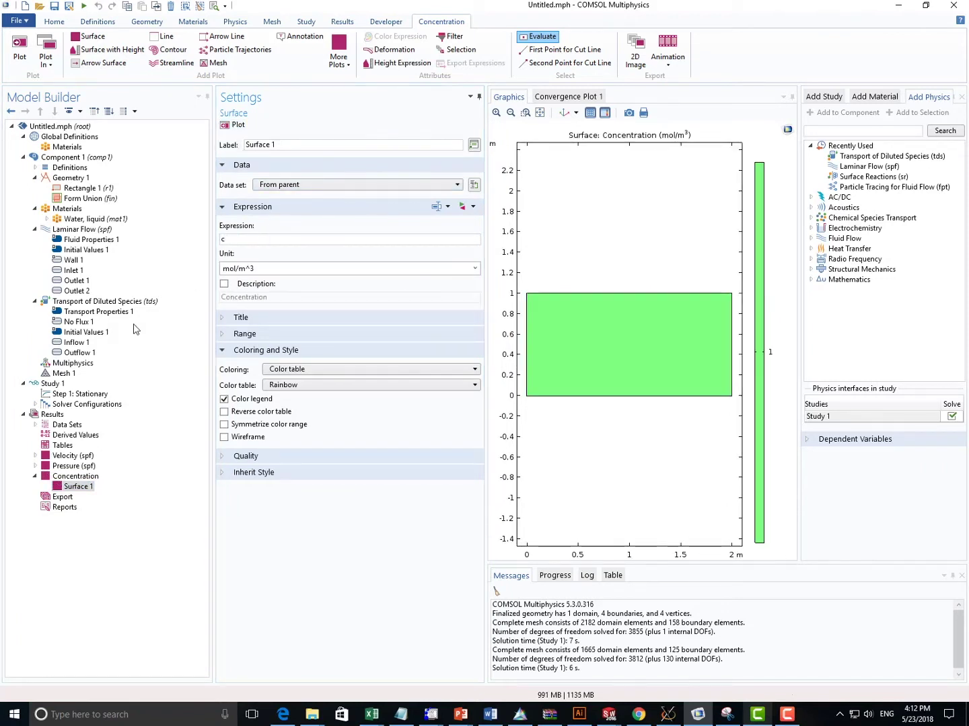
left_click(88, 306)
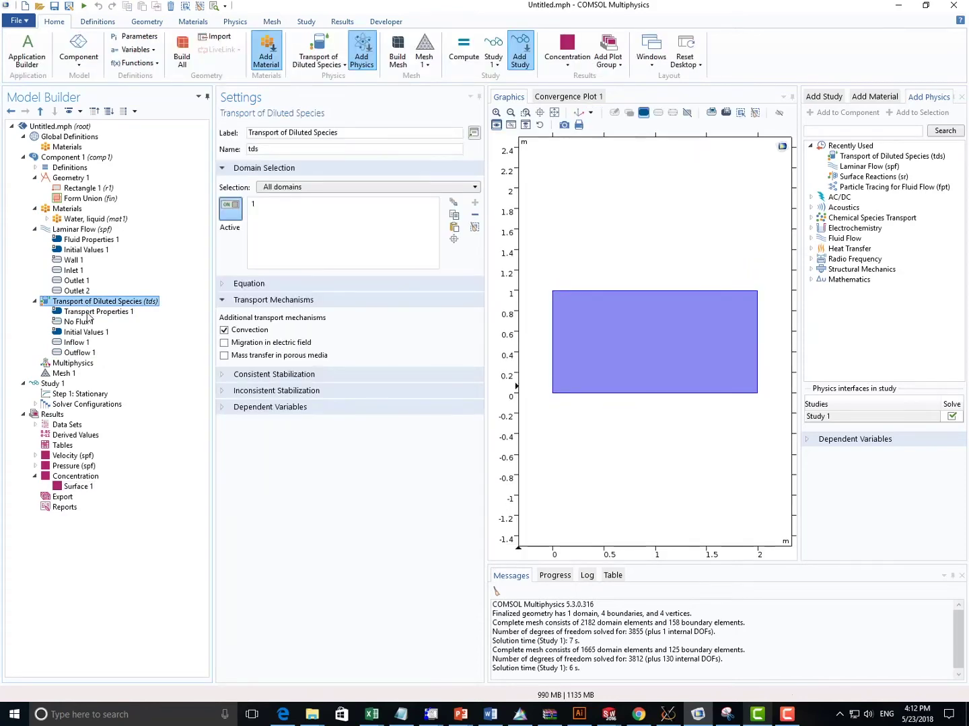
left_click(87, 312)
Set the transport velocity field to Velocity field (spf) and re-compute the stationary study
left_click(85, 323)
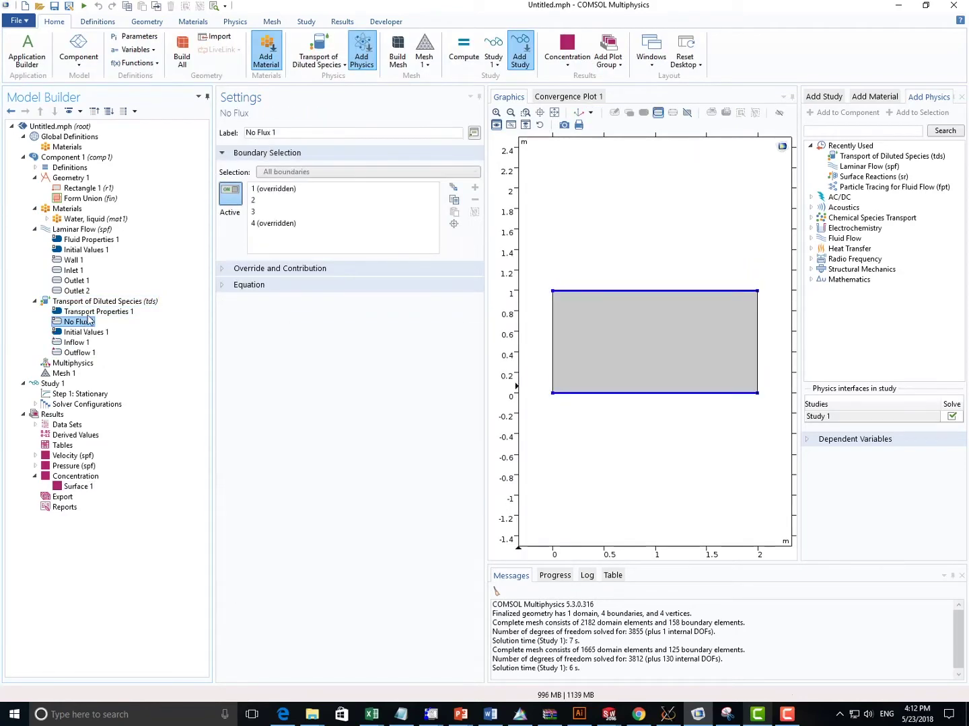
left_click(88, 313)
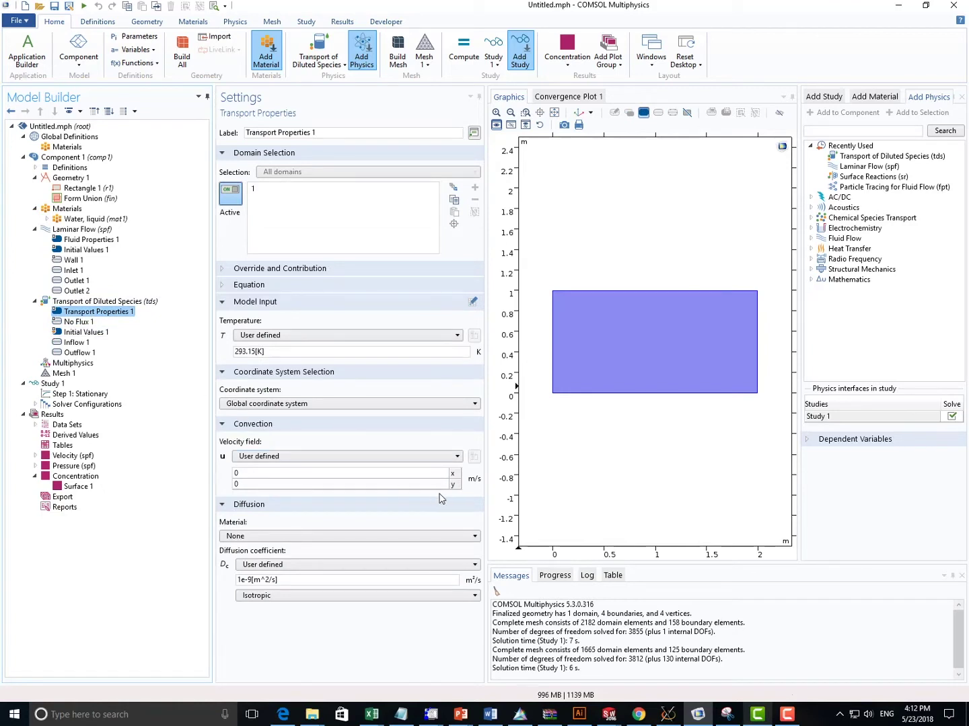
left_click(397, 456)
left_click(401, 479)
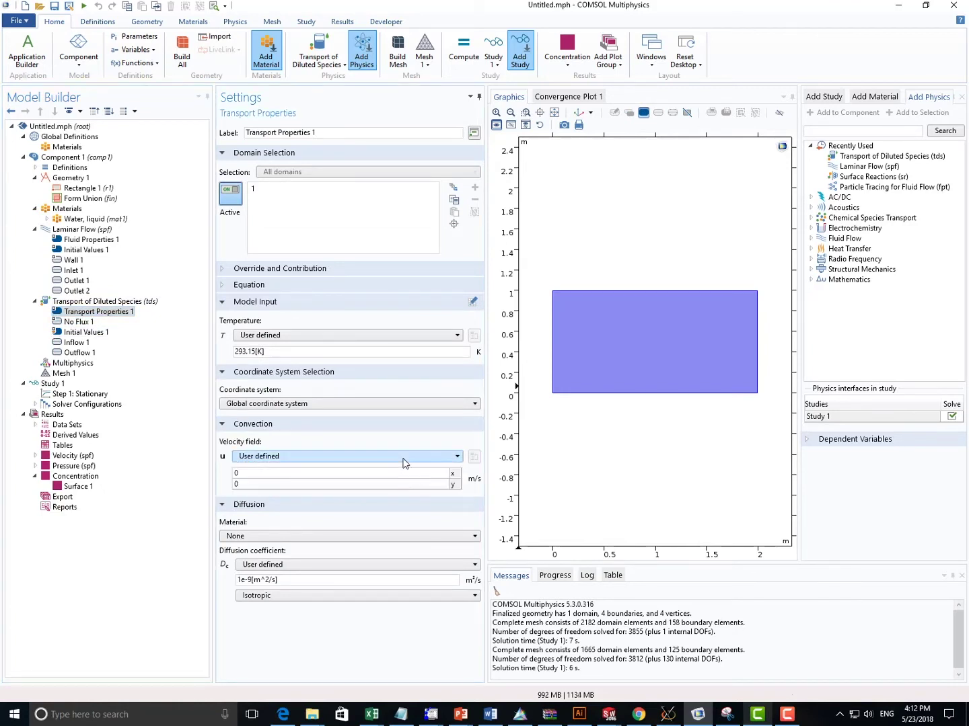
left_click(403, 463)
left_click(400, 469)
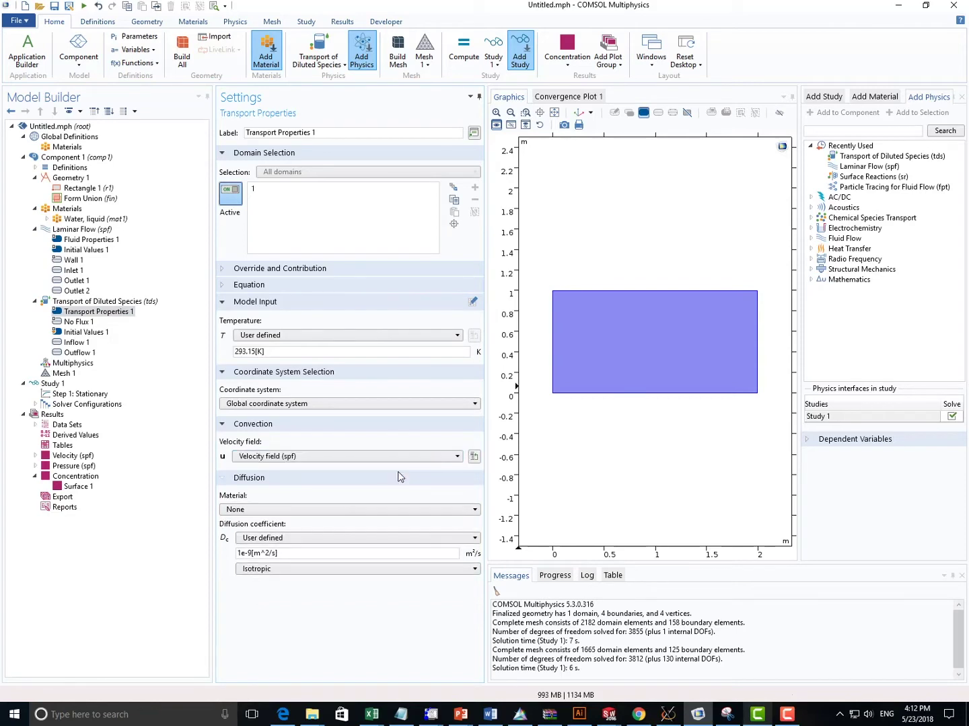
left_click(101, 395)
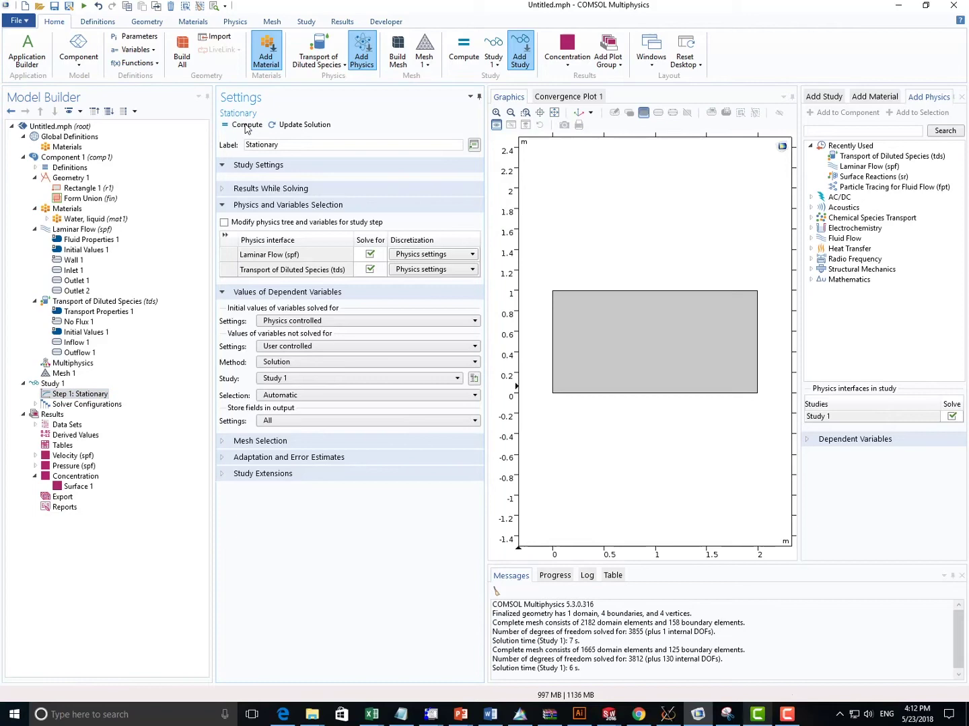
left_click(245, 126)
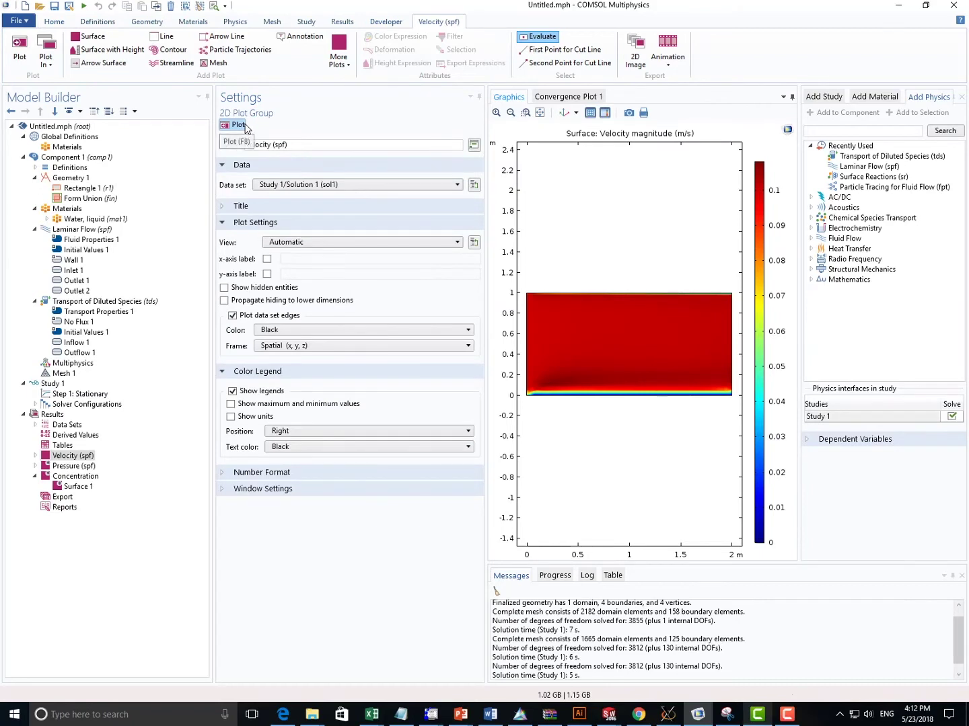
View the updated Concentration plot, c from 1 to about 1.2 mol/m³, and check Inflow 1
left_click(85, 478)
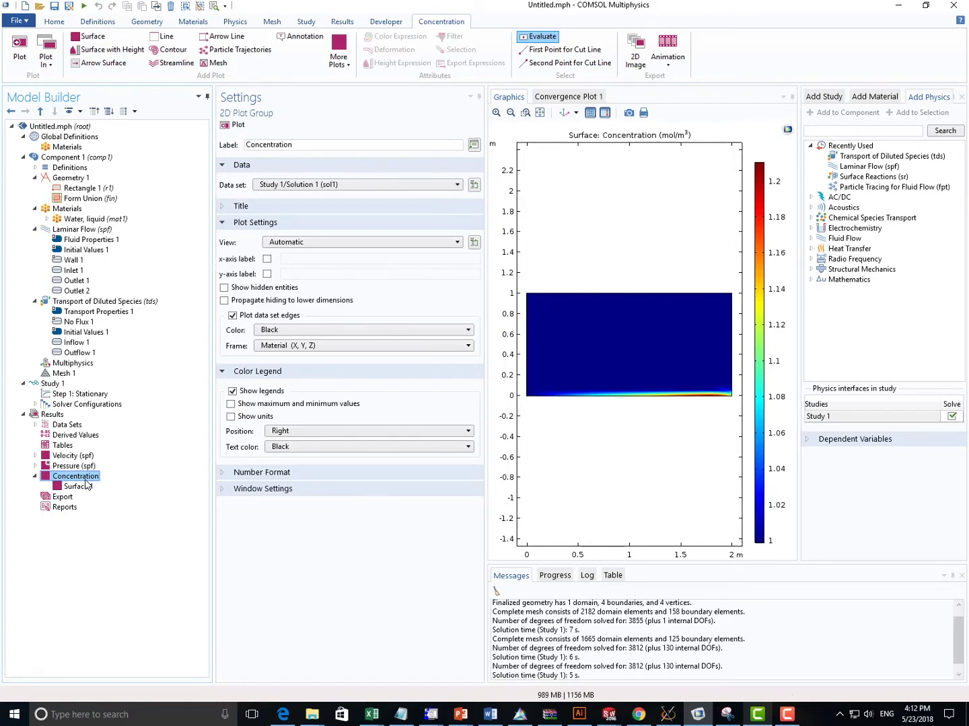
left_click(80, 343)
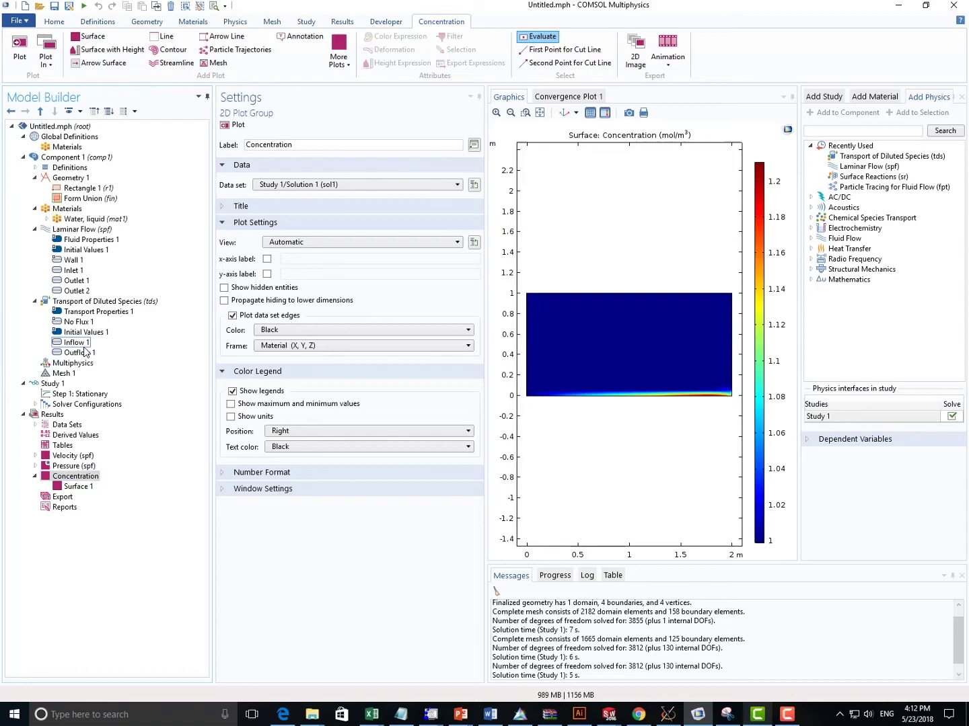
left_click(84, 478)
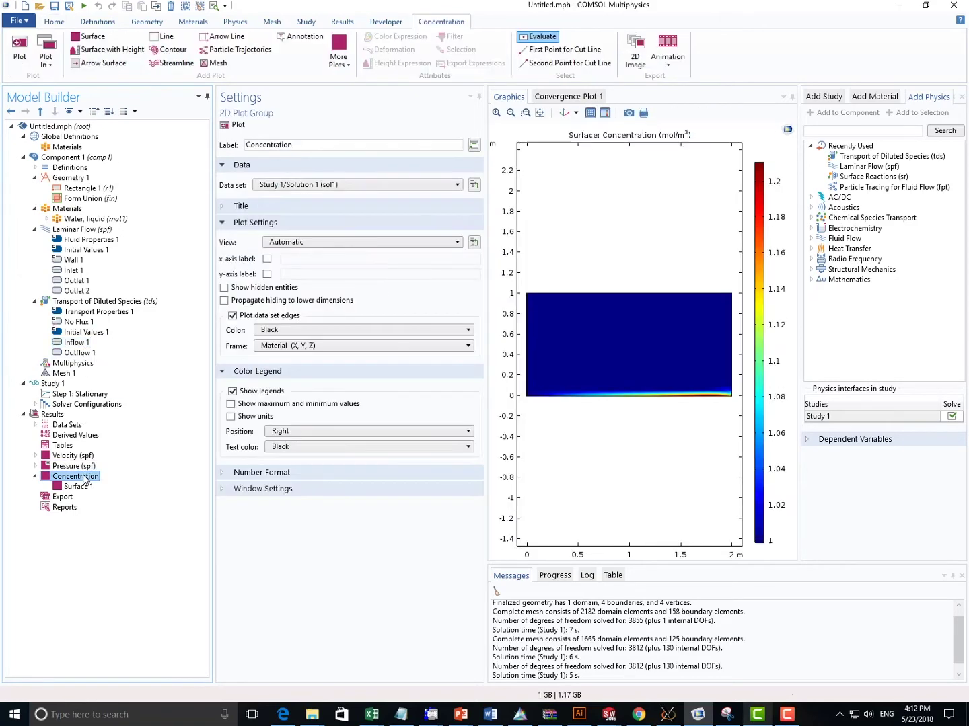
left_click(787, 713)
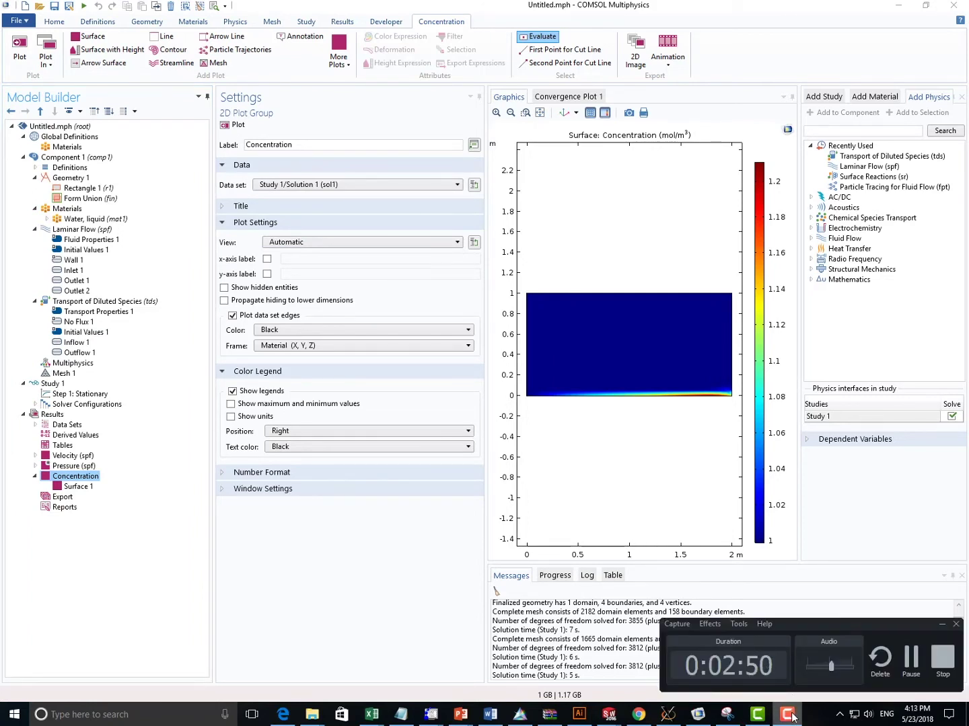
left_click(789, 715)
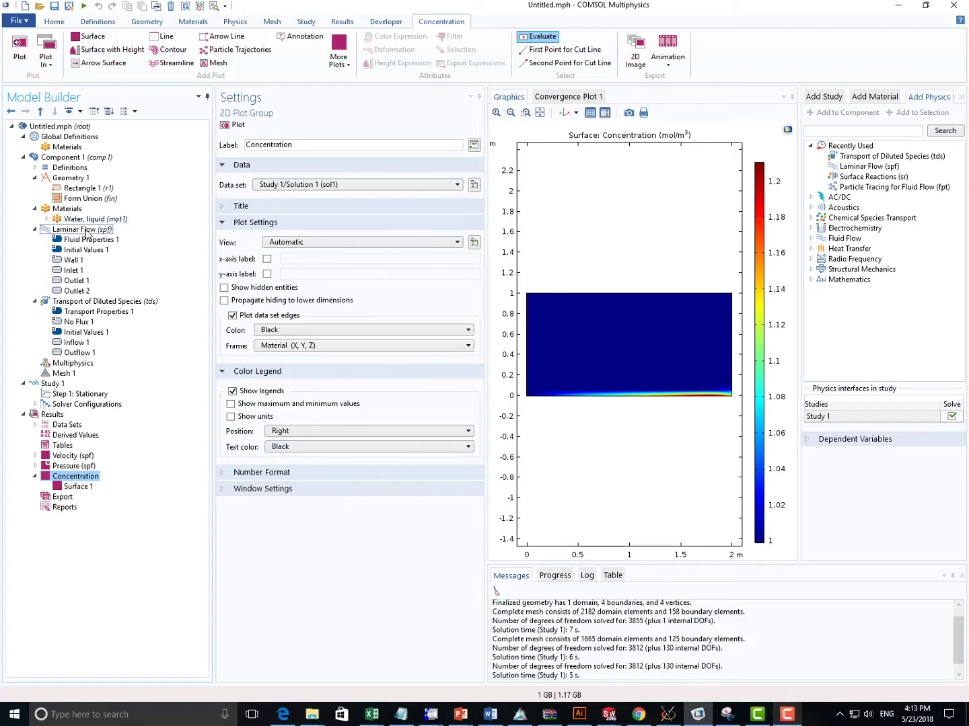
Add a 1D plot group with a line graph of c along bottom boundary 2
left_click(49, 415)
right_click(48, 415)
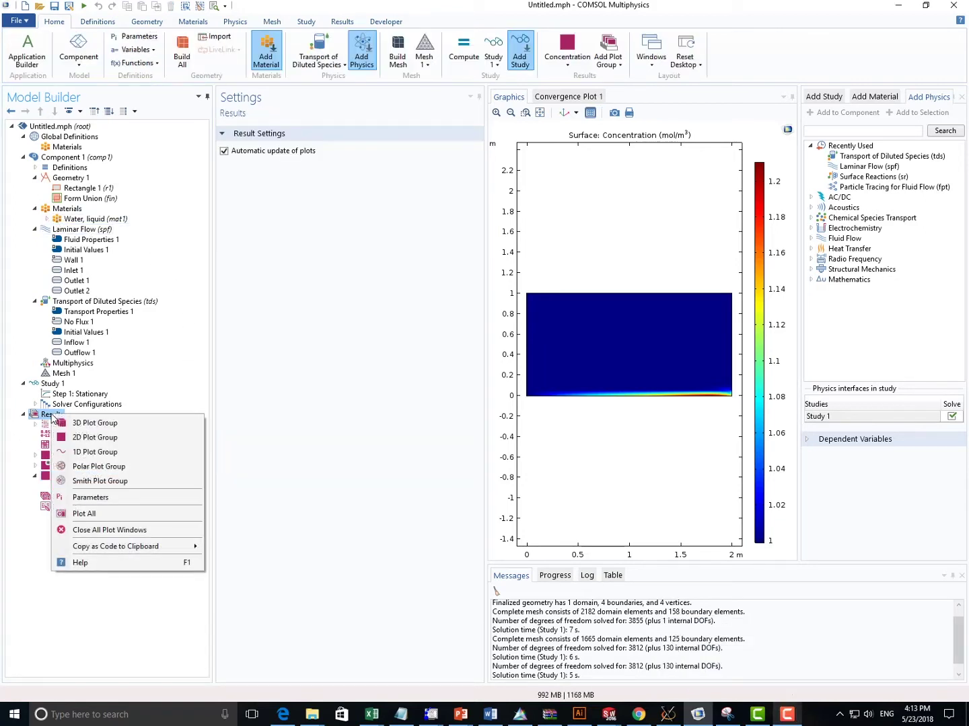
left_click(94, 452)
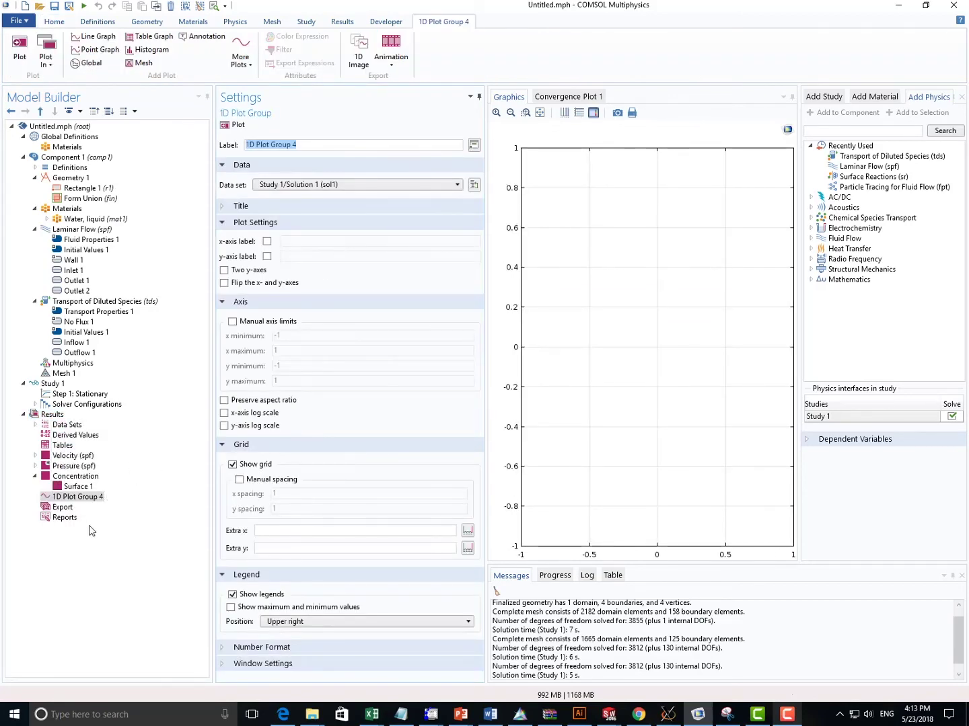
right_click(96, 498)
left_click(173, 229)
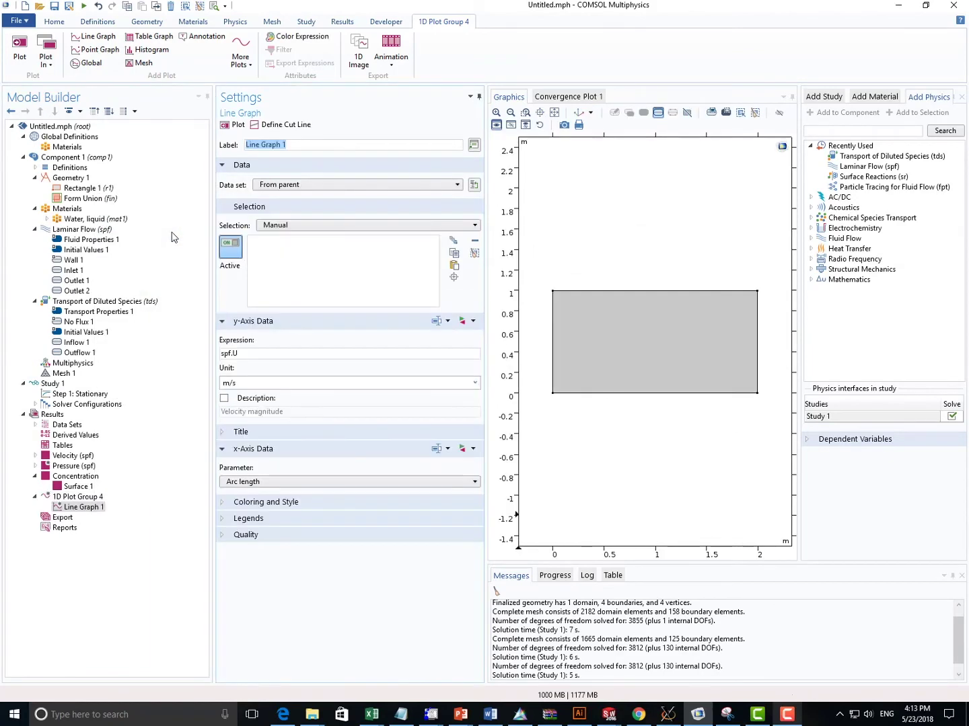
left_click(638, 393)
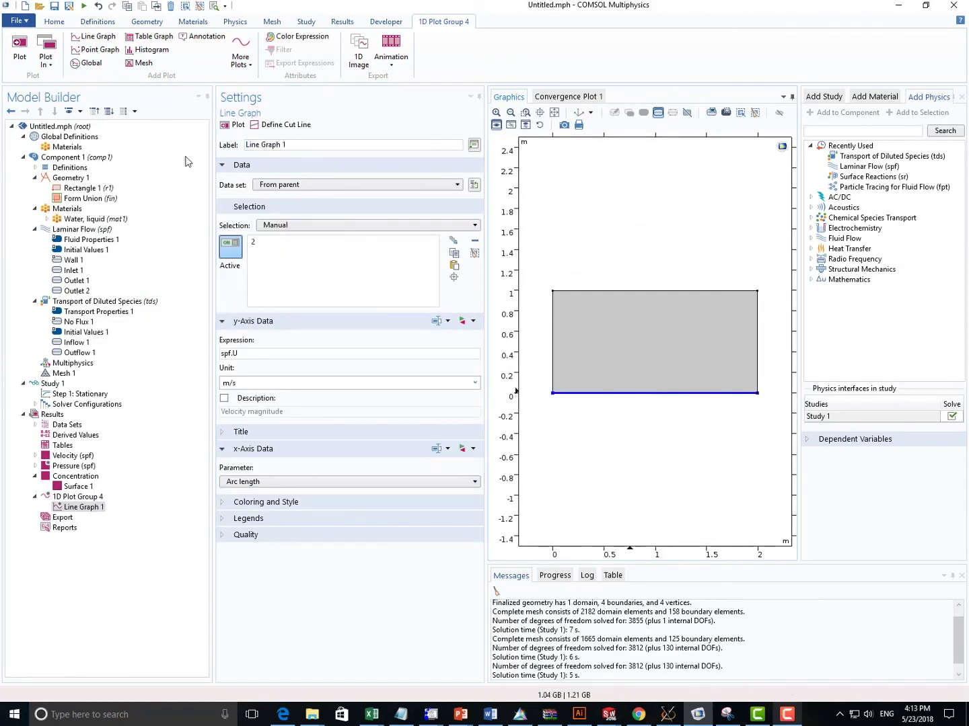
left_click(256, 353)
key("ctrl+a")
type("c")
left_click(233, 125)
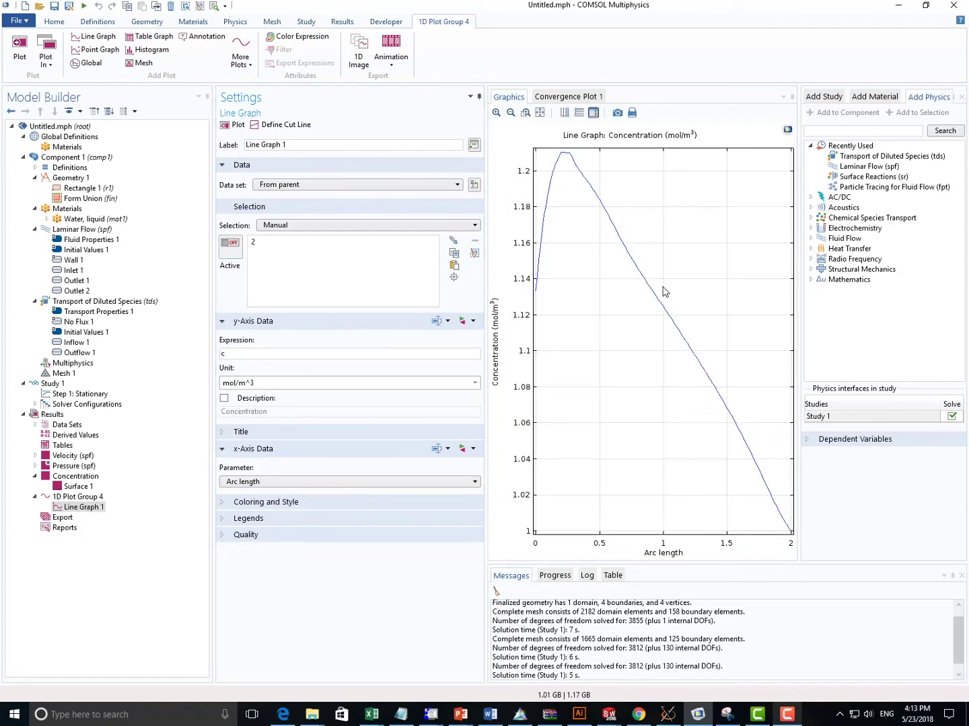
left_click(75, 475)
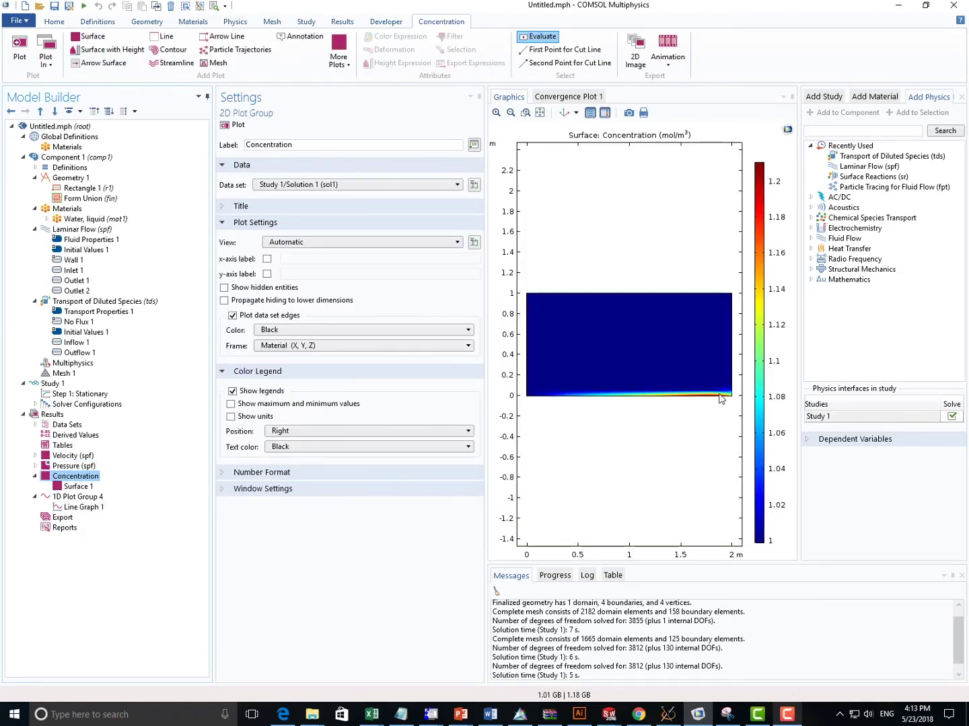
Set the line graph's x-axis parameter to the expression x and replot
left_click(55, 509)
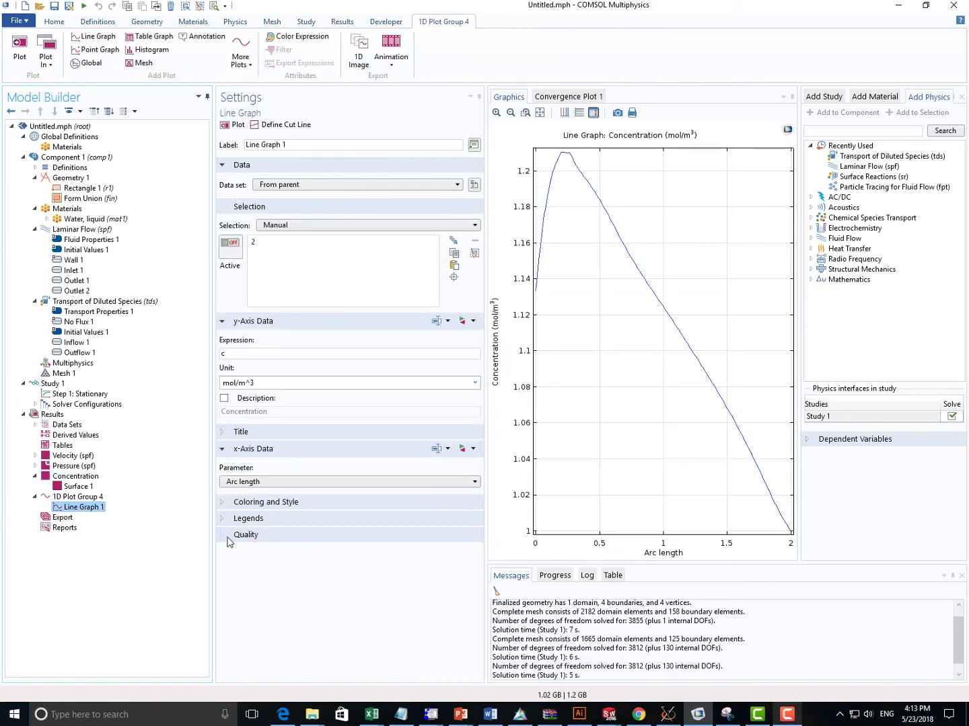
left_click(250, 483)
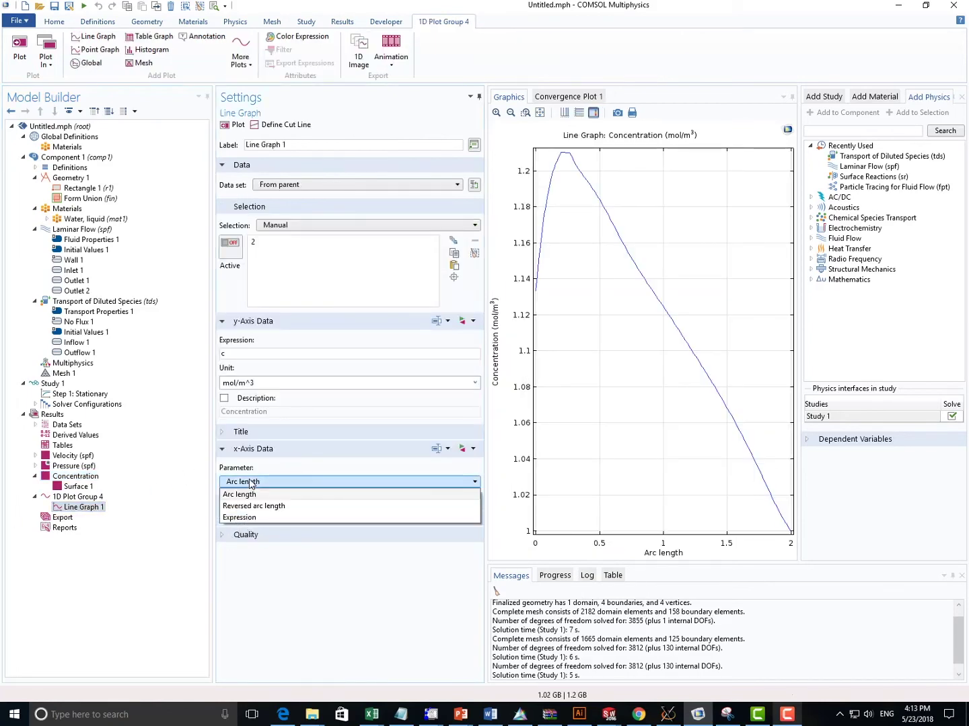
left_click(253, 518)
double_click(259, 509)
type("x")
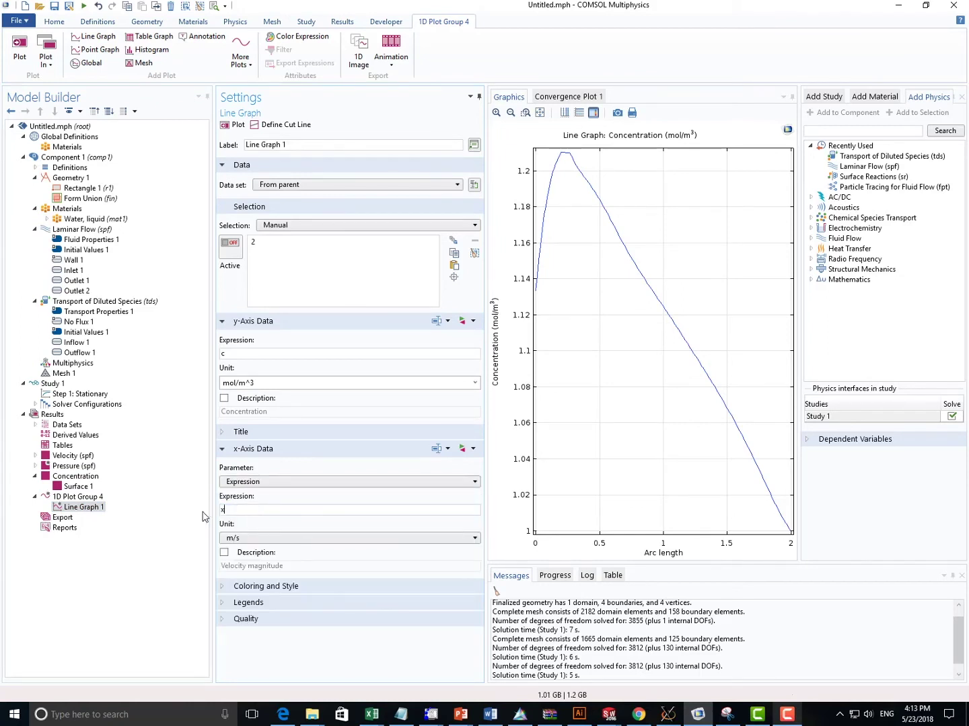
left_click(233, 126)
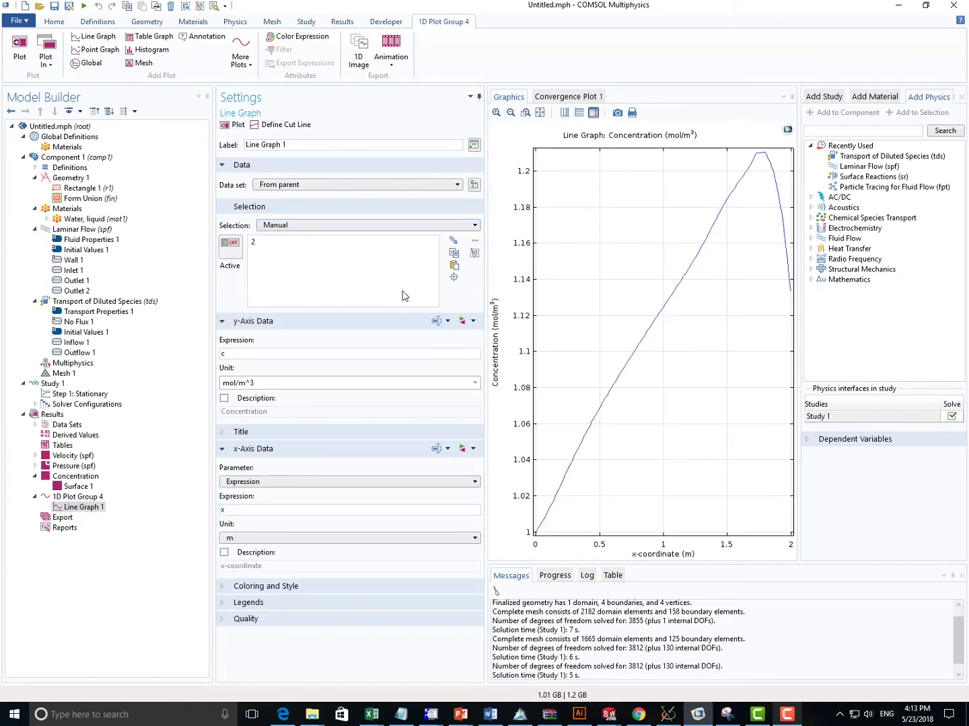
left_click(86, 476)
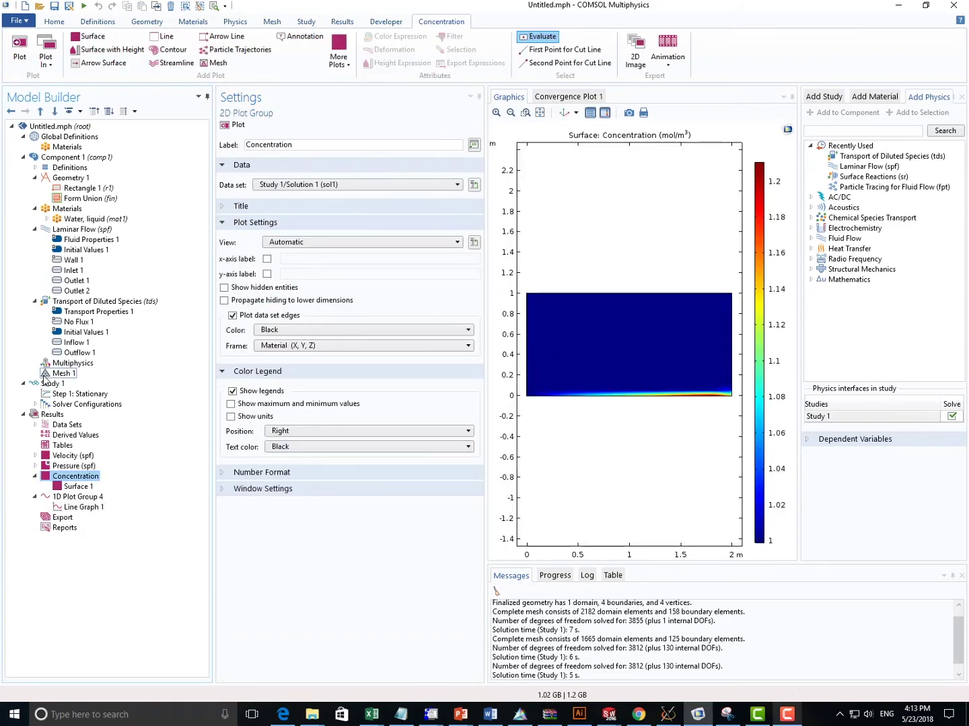
Set Mesh 1 element size to Fine and rebuild it
left_click(64, 374)
left_click(339, 228)
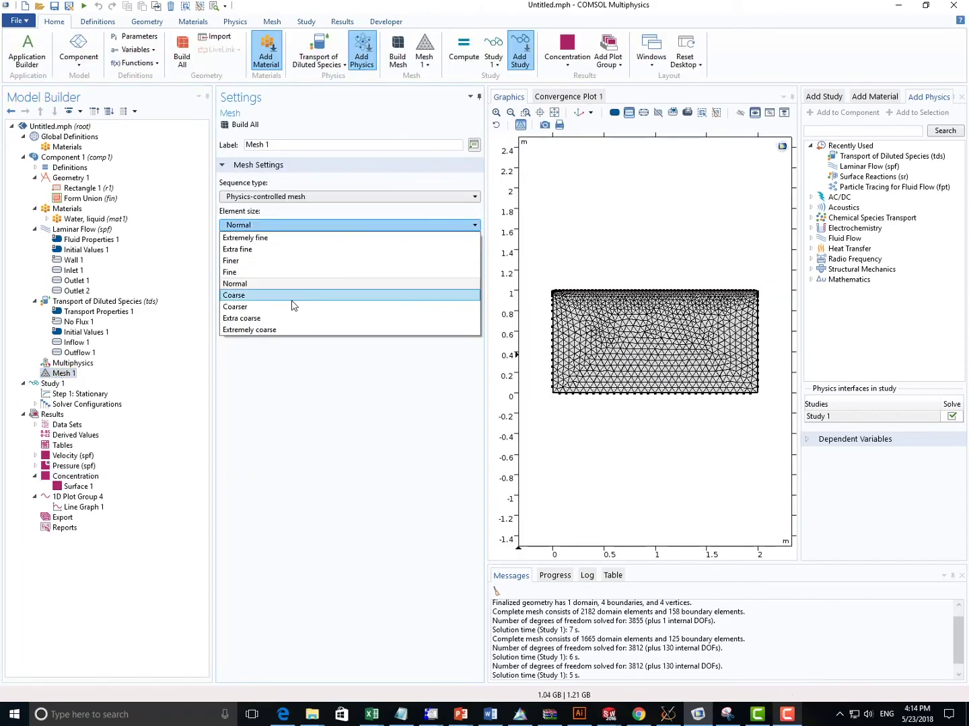
left_click(240, 125)
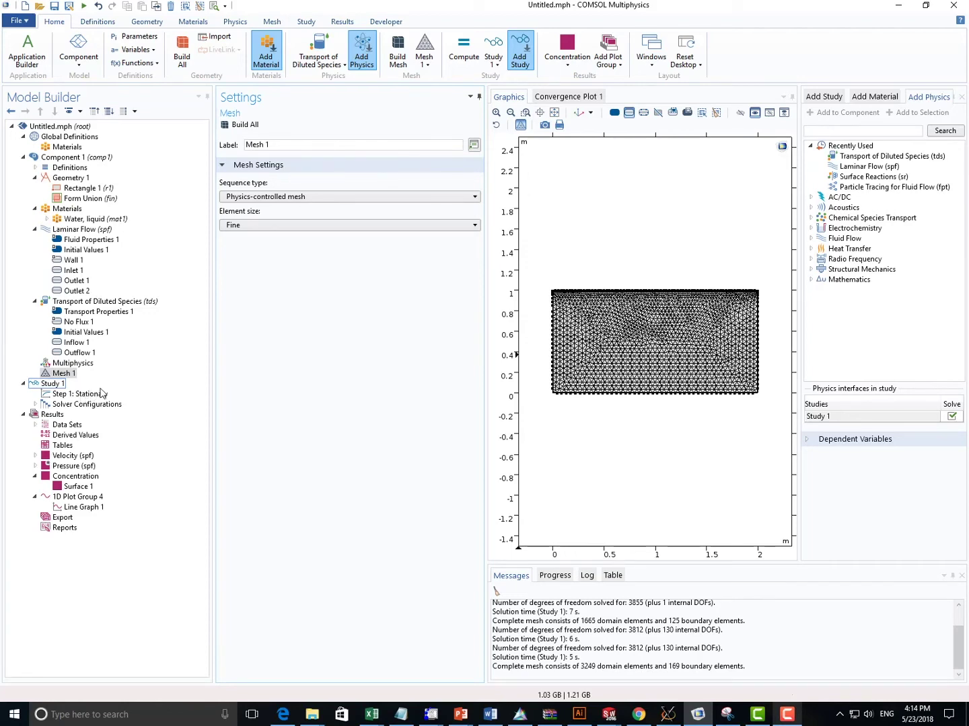
Re-solve the study on the finer mesh and review the concentration plots, peaking near 1.31 mol/m³
left_click(89, 395)
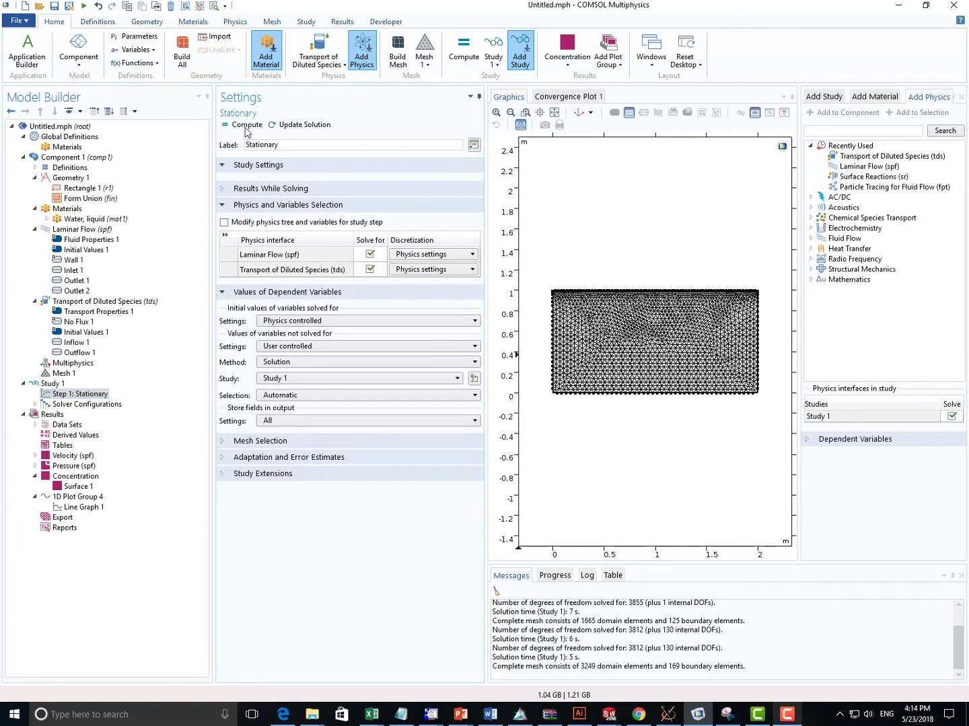
left_click(245, 127)
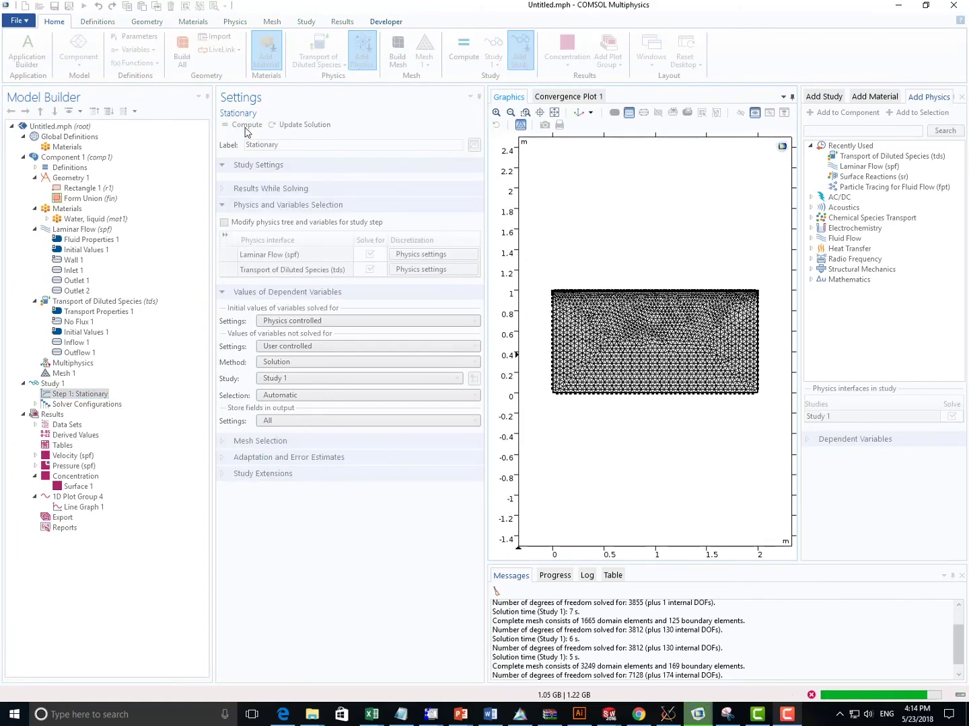
left_click(89, 480)
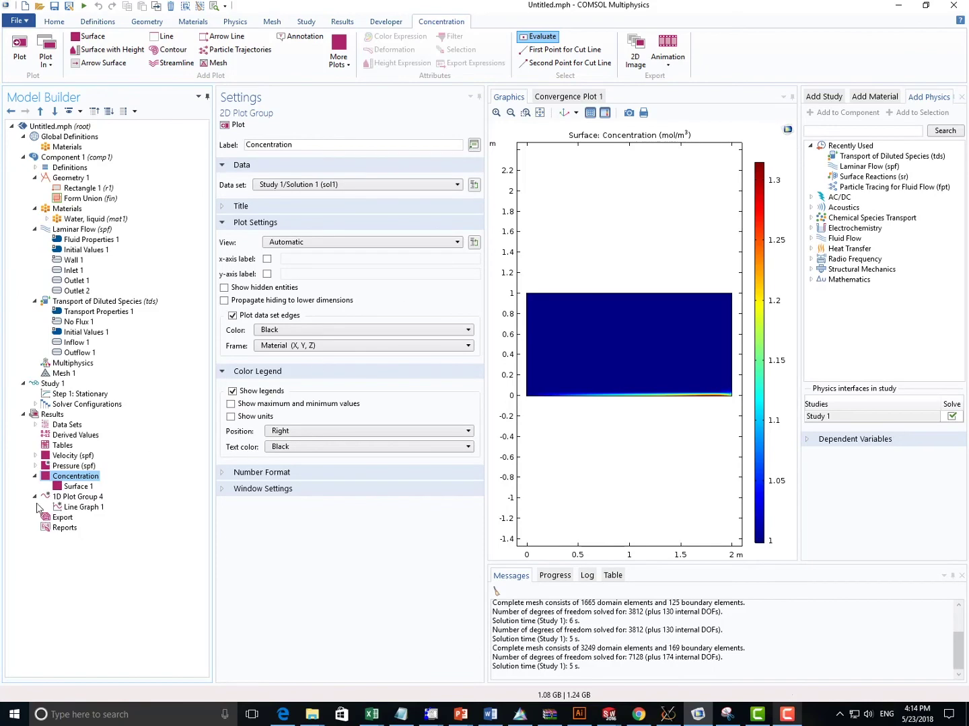
left_click(74, 508)
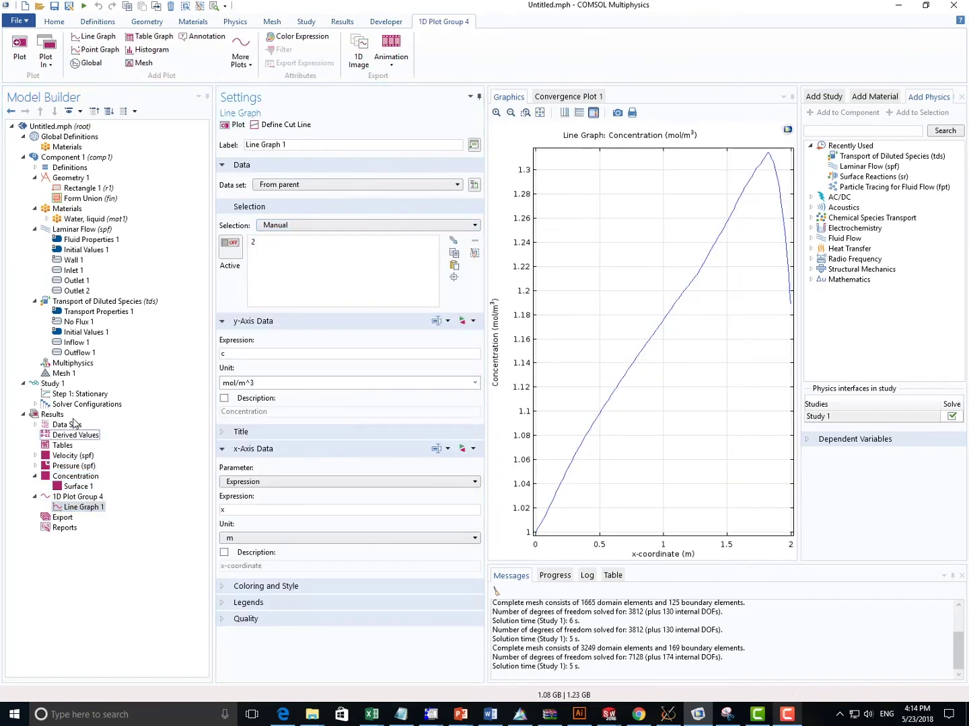
left_click(75, 476)
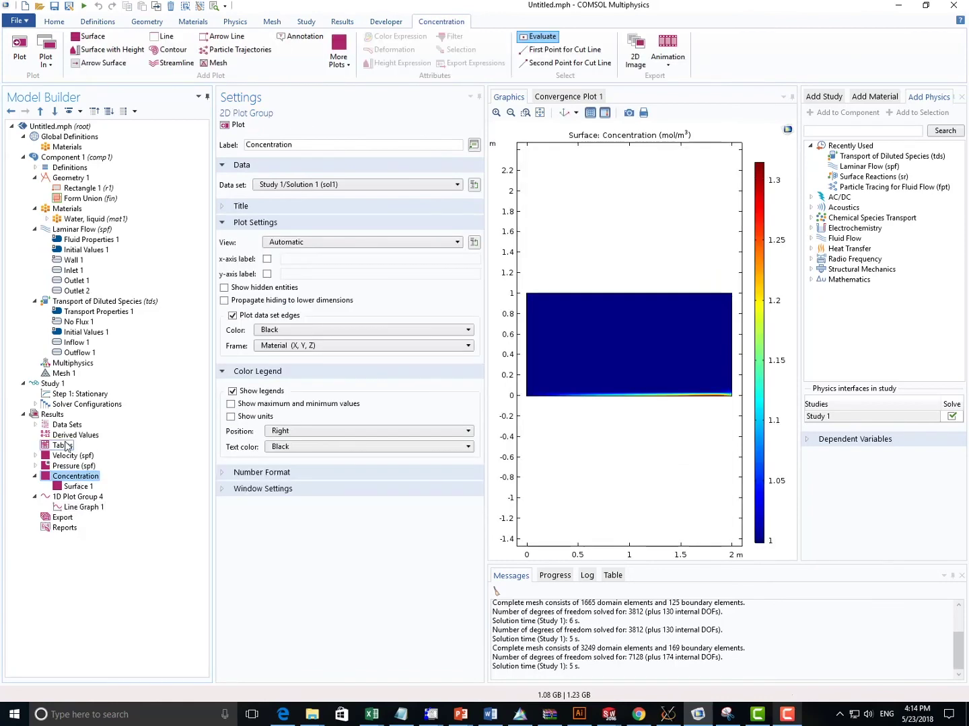
left_click(53, 415)
Add a Line Average of c on boundary 2 and evaluate it, giving 1.1713 mol/m³
left_click(80, 436)
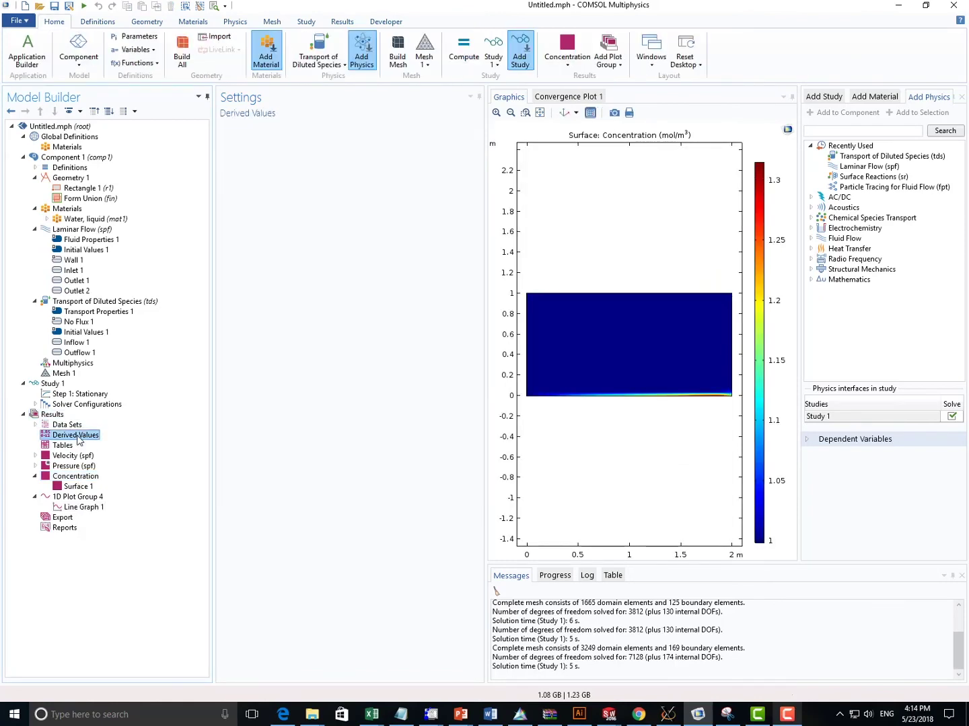
right_click(80, 436)
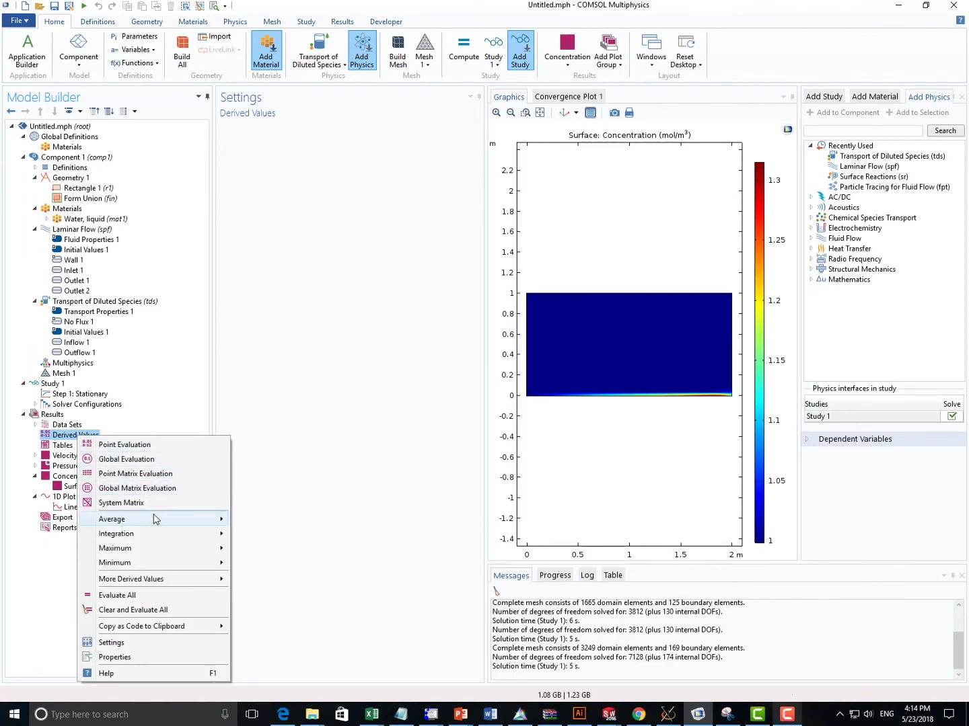
mouse_move(157, 519)
left_click(292, 548)
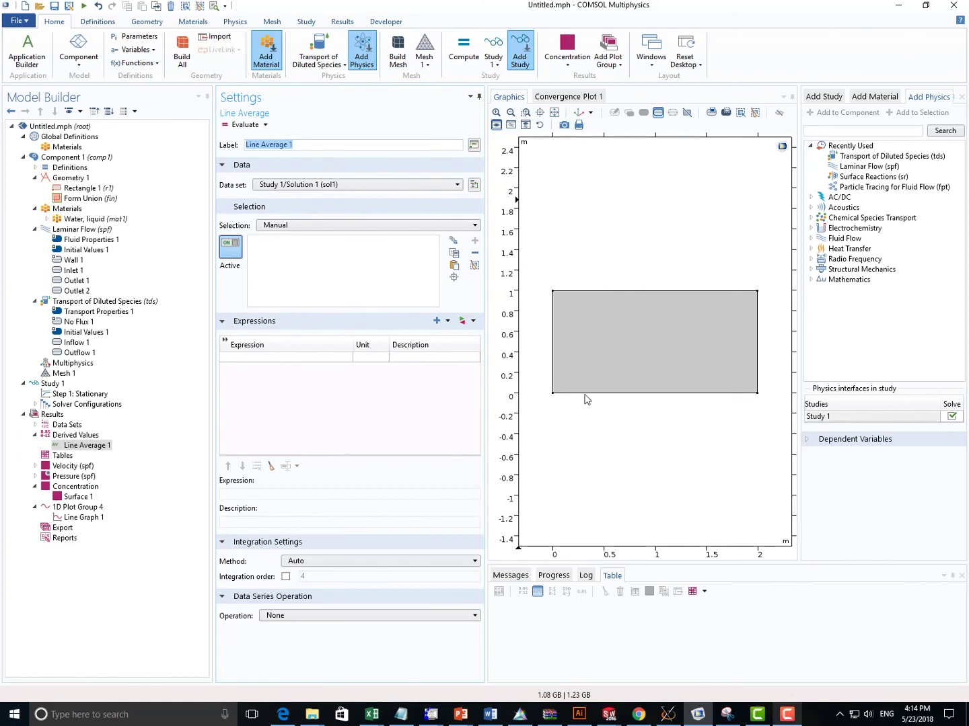
left_click(583, 395)
left_click(263, 359)
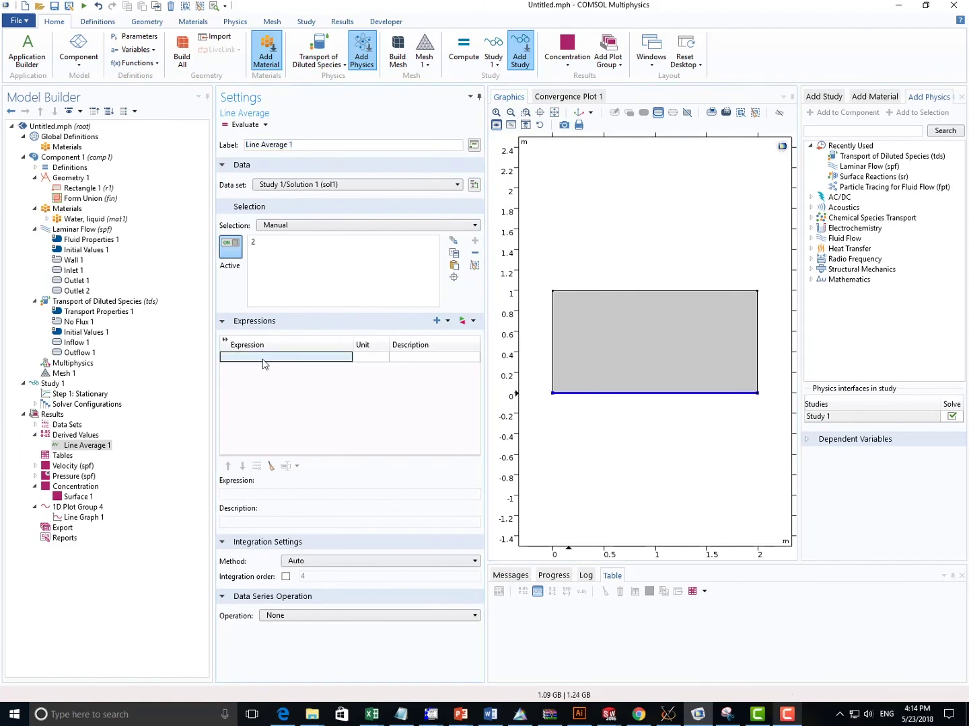
type("c")
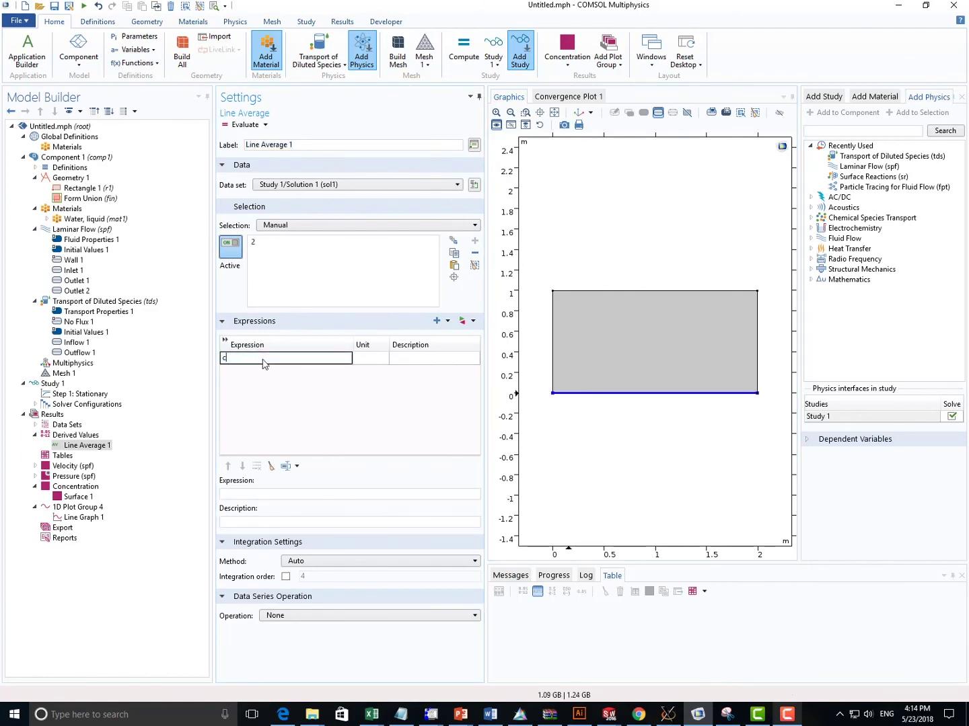
left_click(248, 125)
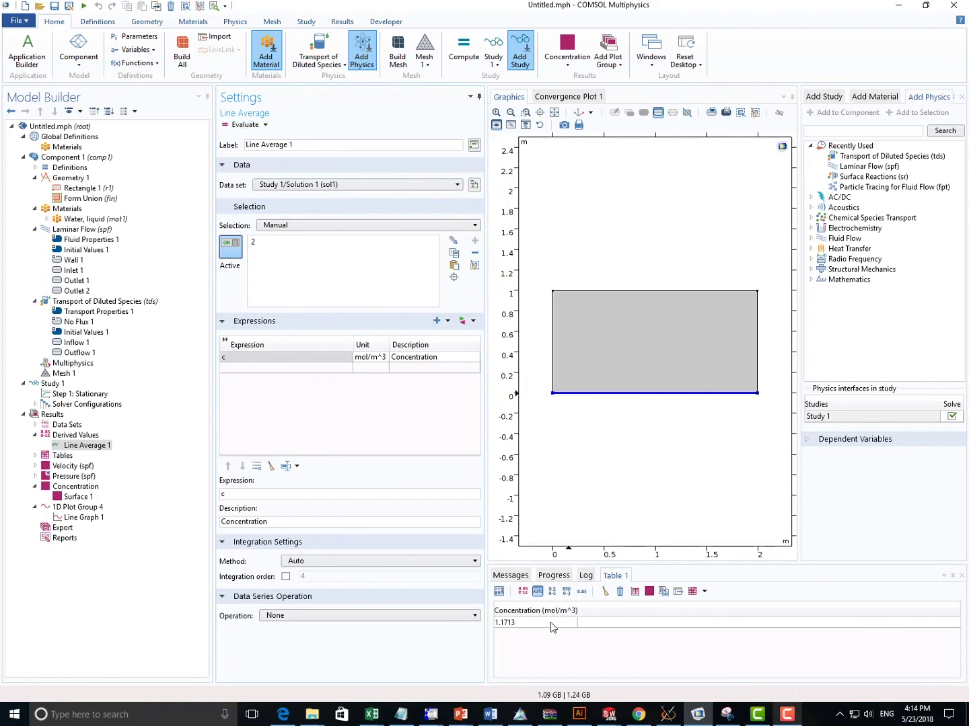